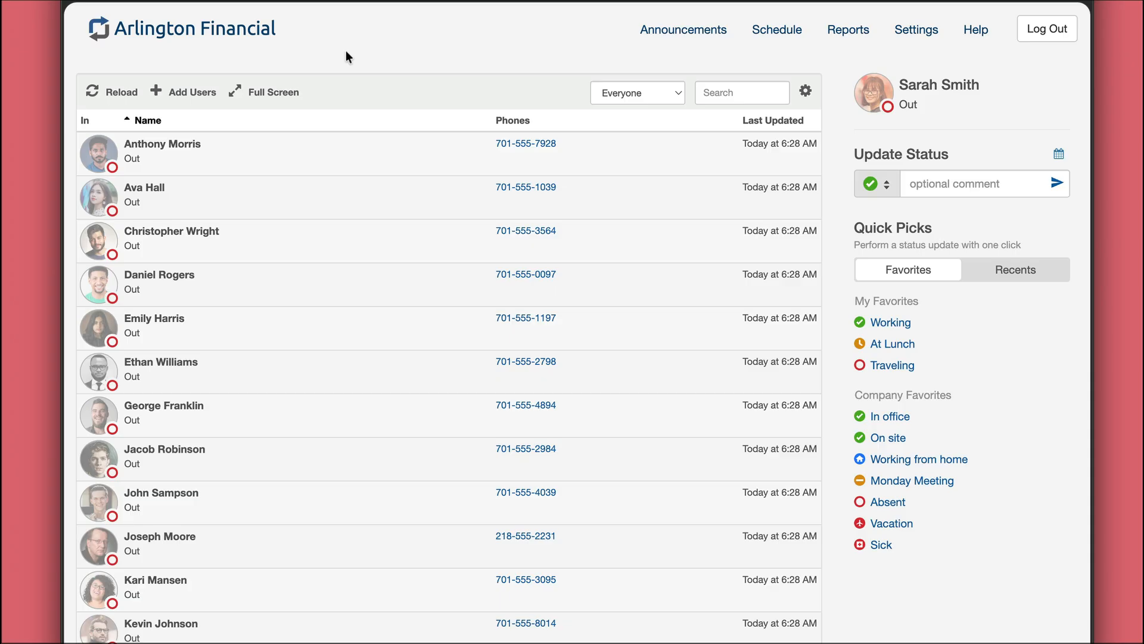
Open the company settings and check that the Scheduled Statuses feature is enabled
{"action": "left_click", "coordinate": [915, 28]}
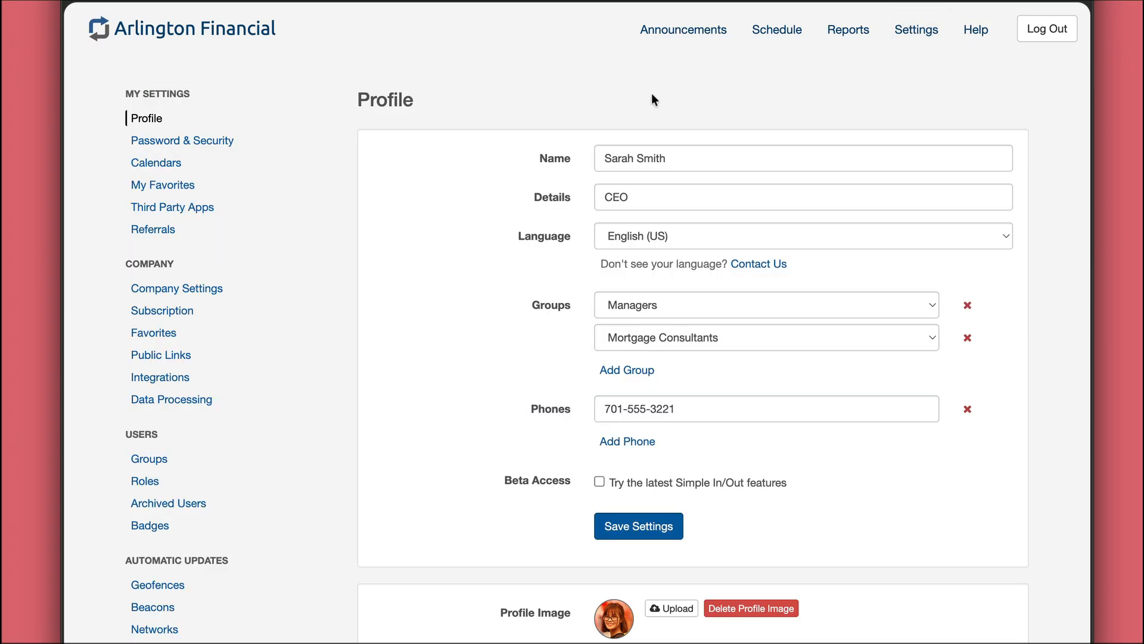
{"action": "left_click", "coordinate": [177, 288]}
{"action": "scroll", "coordinate": [434, 354], "scroll_direction": "down", "scroll_amount": 3}
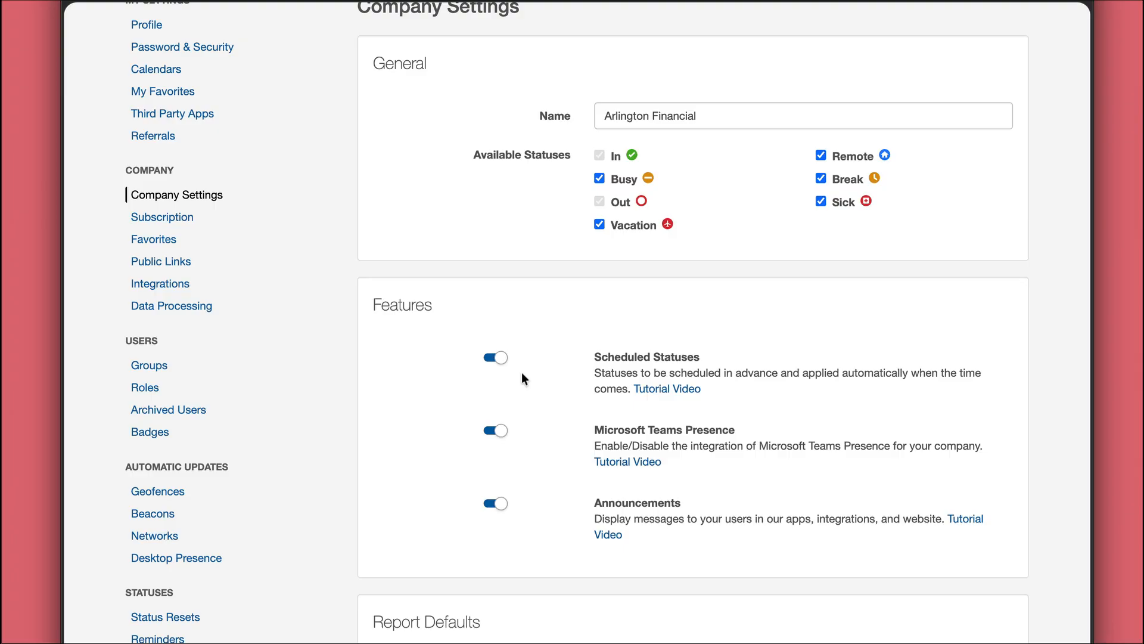
{"action": "scroll", "coordinate": [522, 374], "scroll_direction": "up", "scroll_amount": 3}
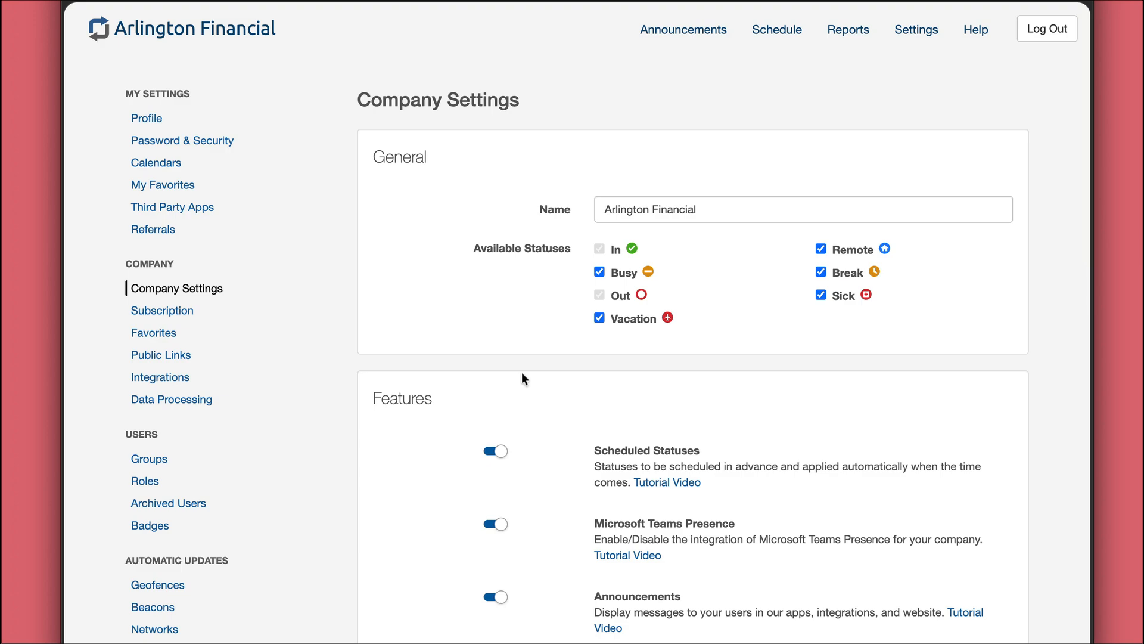
Start a new scheduled status in the Schedule and set its start to 06/12/2026 12:00 PM
{"action": "left_click", "coordinate": [762, 33]}
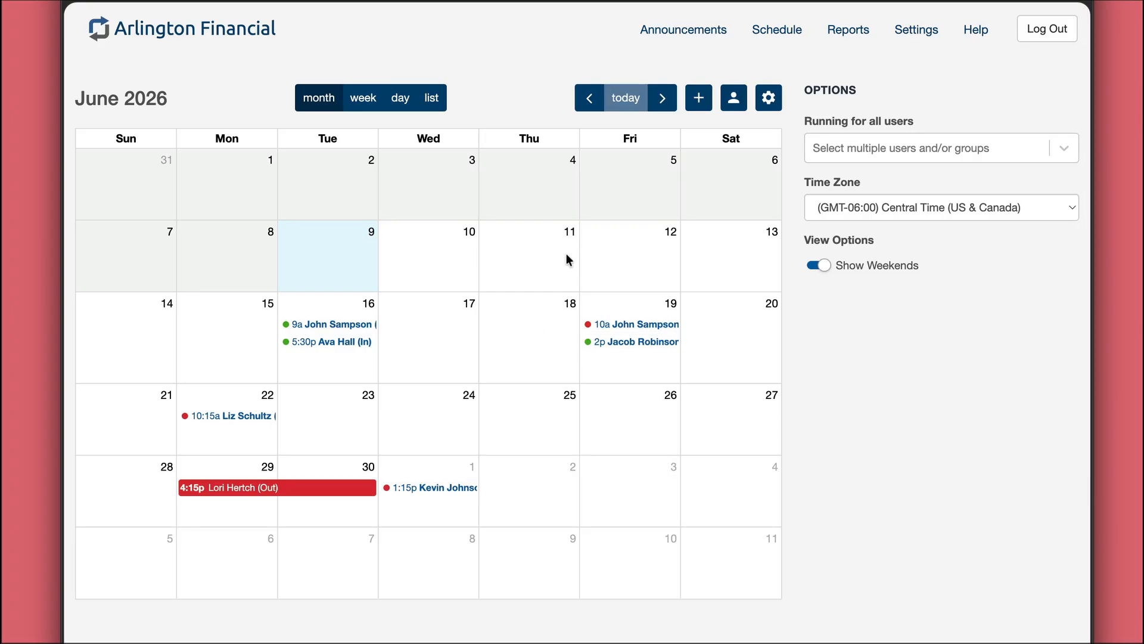
{"action": "left_click", "coordinate": [698, 97]}
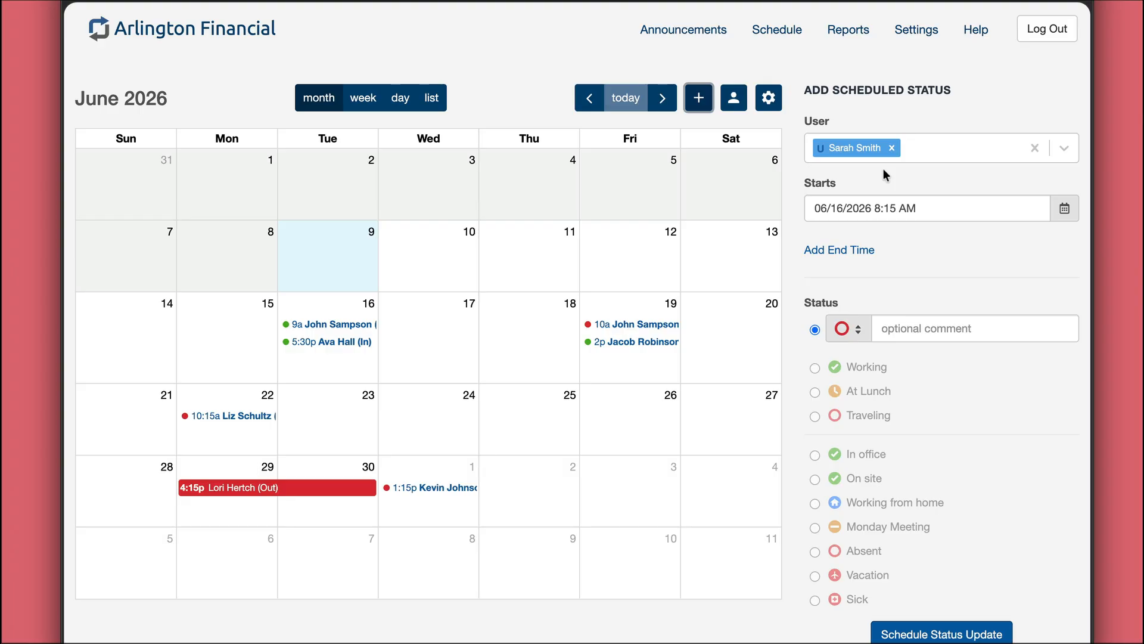
{"action": "left_click", "coordinate": [860, 207]}
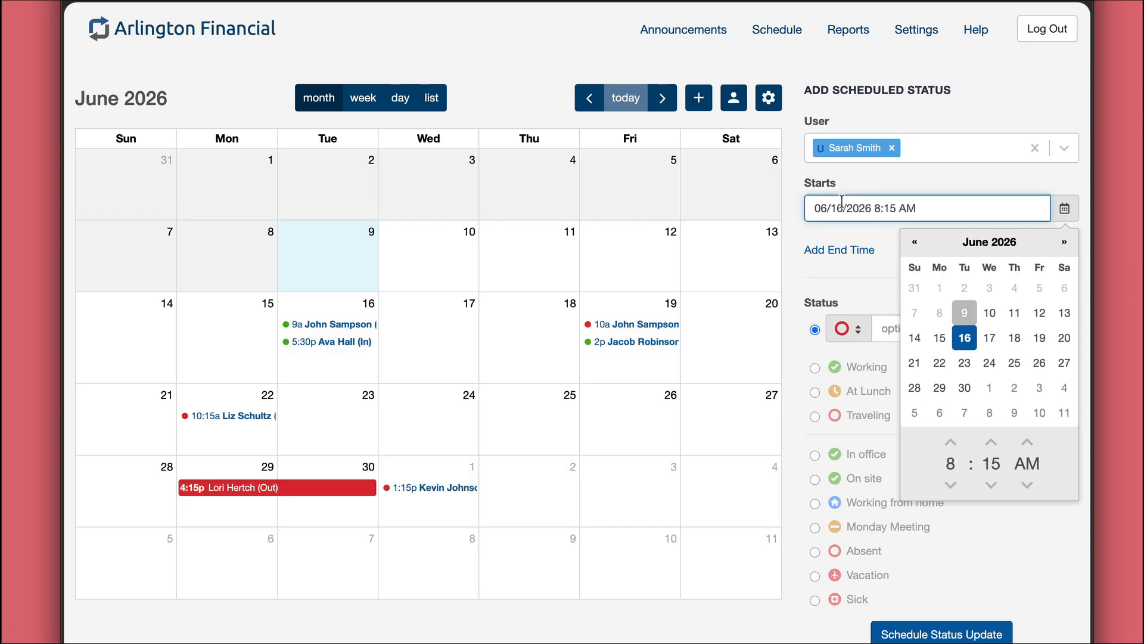
{"action": "left_click", "coordinate": [1039, 312]}
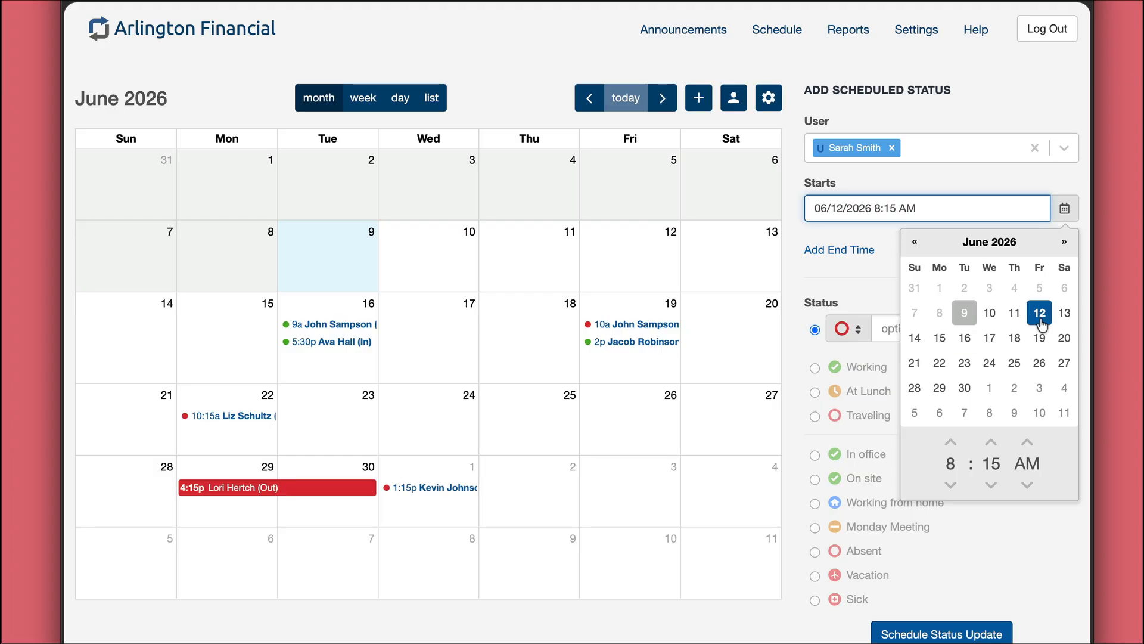
{"action": "left_click", "coordinate": [951, 441]}
{"action": "left_click", "coordinate": [950, 441]}
{"action": "left_click", "coordinate": [950, 441]}
{"action": "left_click", "coordinate": [950, 442]}
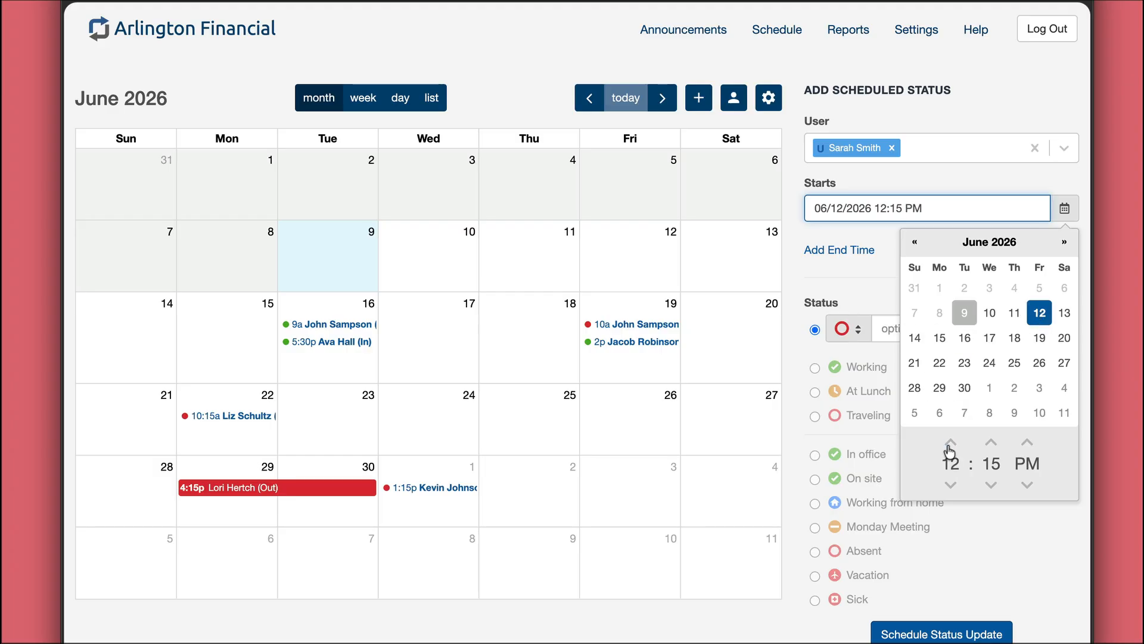
{"action": "left_click", "coordinate": [991, 484]}
{"action": "left_click", "coordinate": [991, 485]}
{"action": "left_click", "coordinate": [991, 442]}
{"action": "left_click", "coordinate": [848, 275]}
Set the status to Vacation with the comment "Leaving early" and schedule the update
{"action": "scroll", "coordinate": [913, 367], "scroll_direction": "down", "scroll_amount": 2}
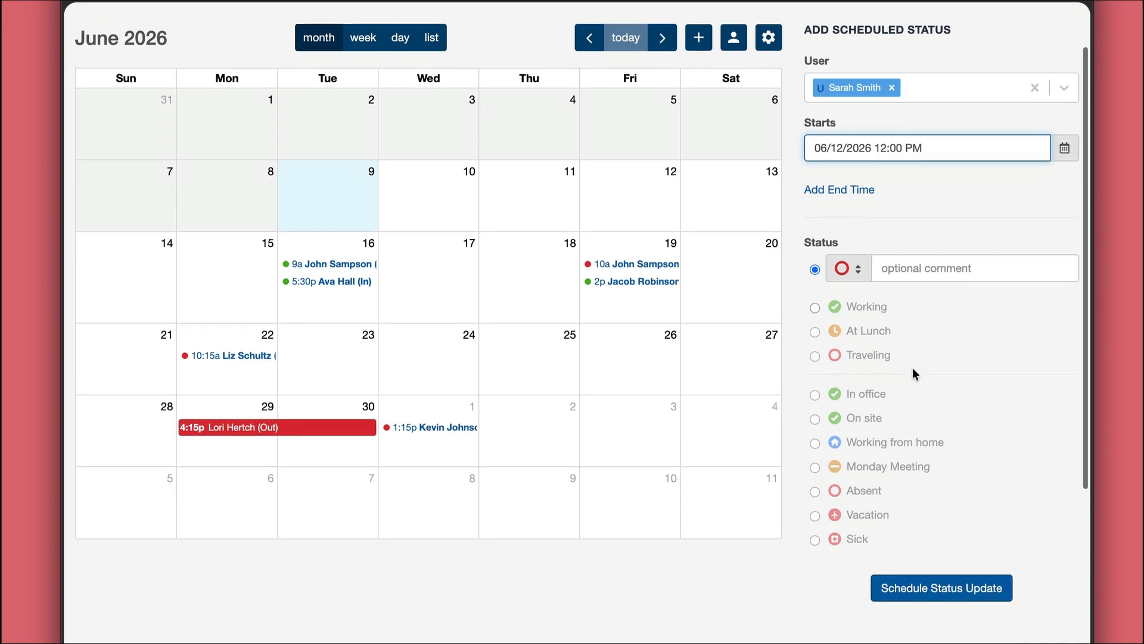
{"action": "scroll", "coordinate": [903, 352], "scroll_direction": "up", "scroll_amount": 1}
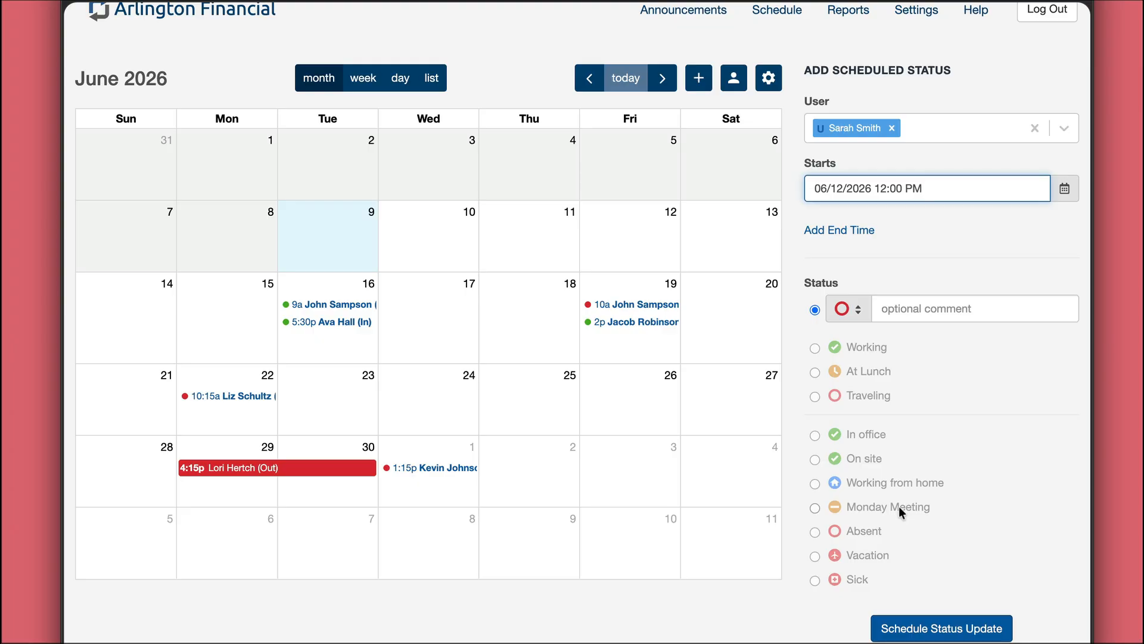
{"action": "left_click", "coordinate": [845, 312]}
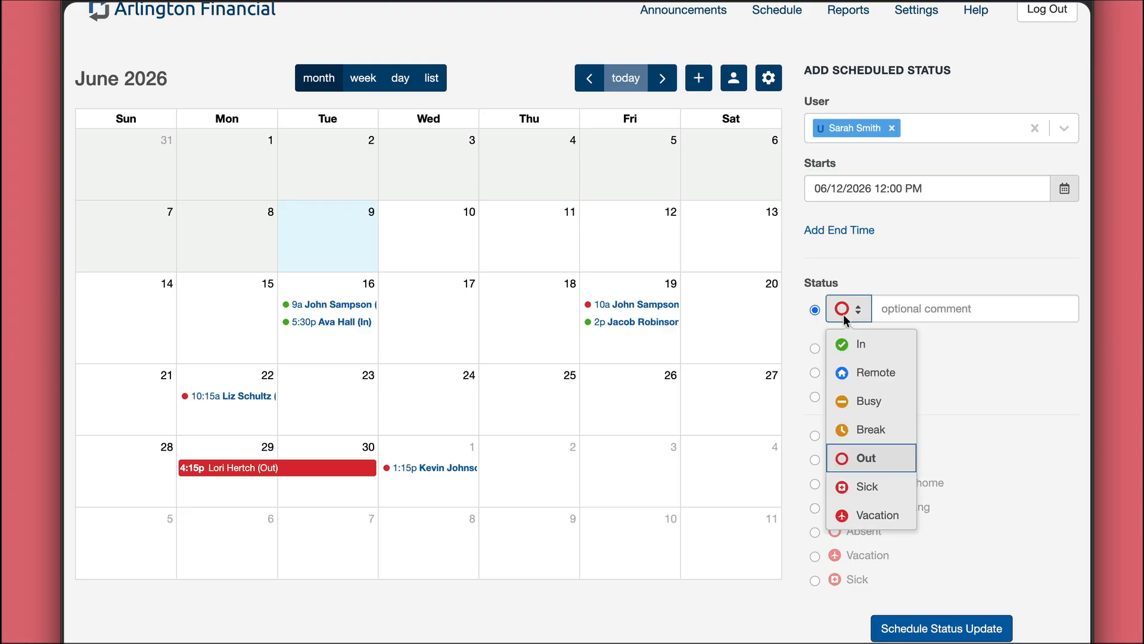
{"action": "left_click", "coordinate": [883, 516]}
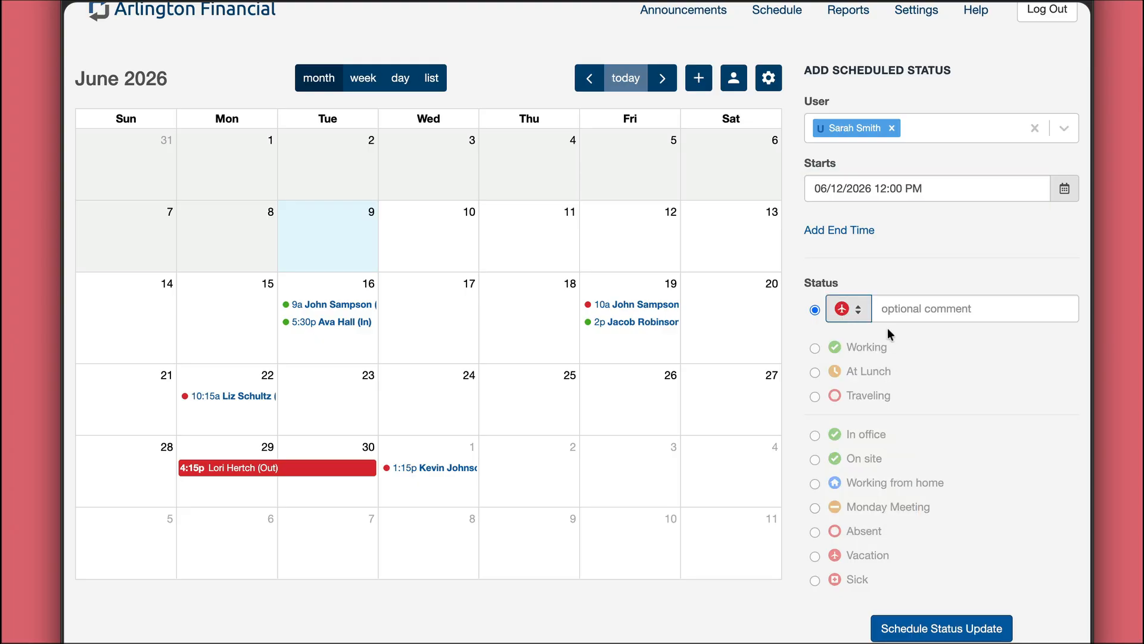
{"action": "left_click", "coordinate": [886, 310]}
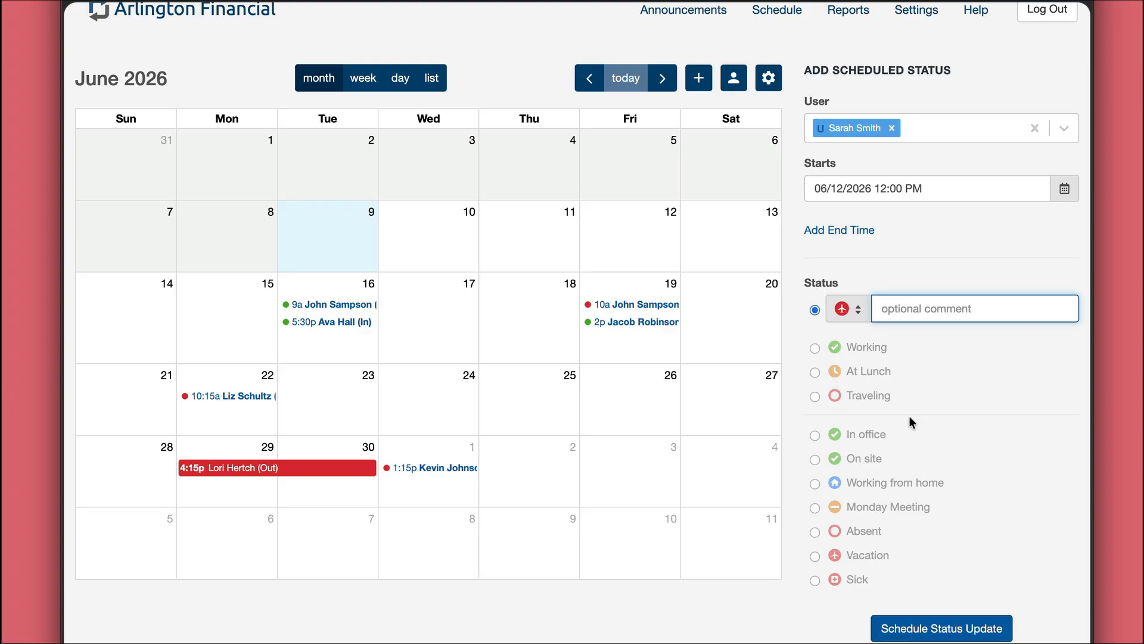
{"action": "type", "text": "Leaving early"}
{"action": "key", "text": "Return"}
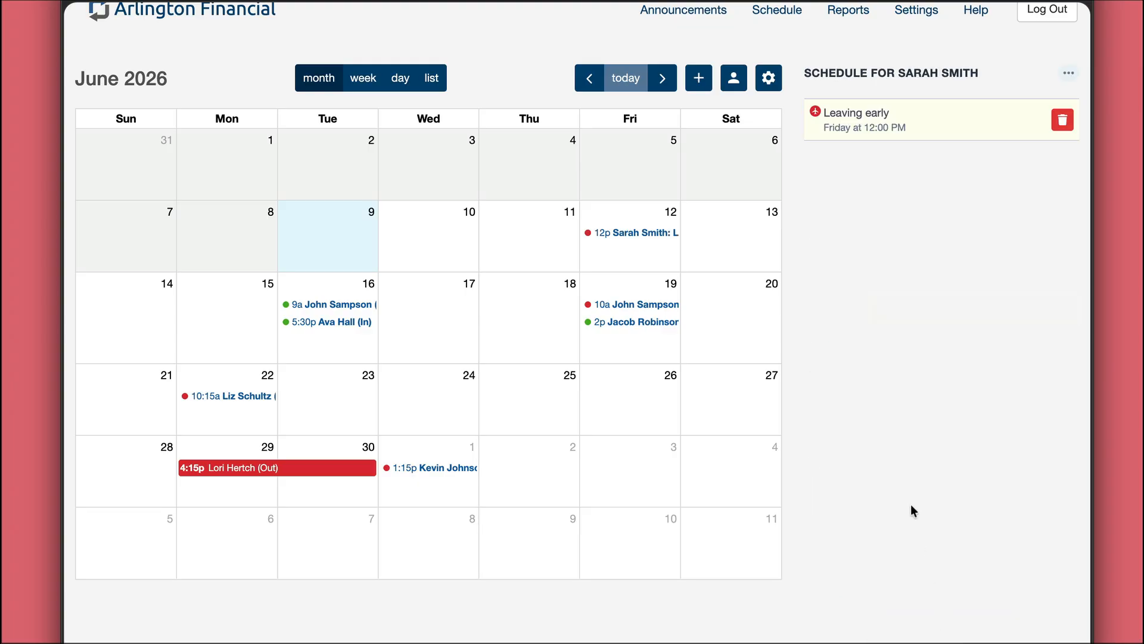
View the schedule by week, and by day for June 12, 2026
{"action": "scroll", "coordinate": [910, 503], "scroll_direction": "up", "scroll_amount": 1}
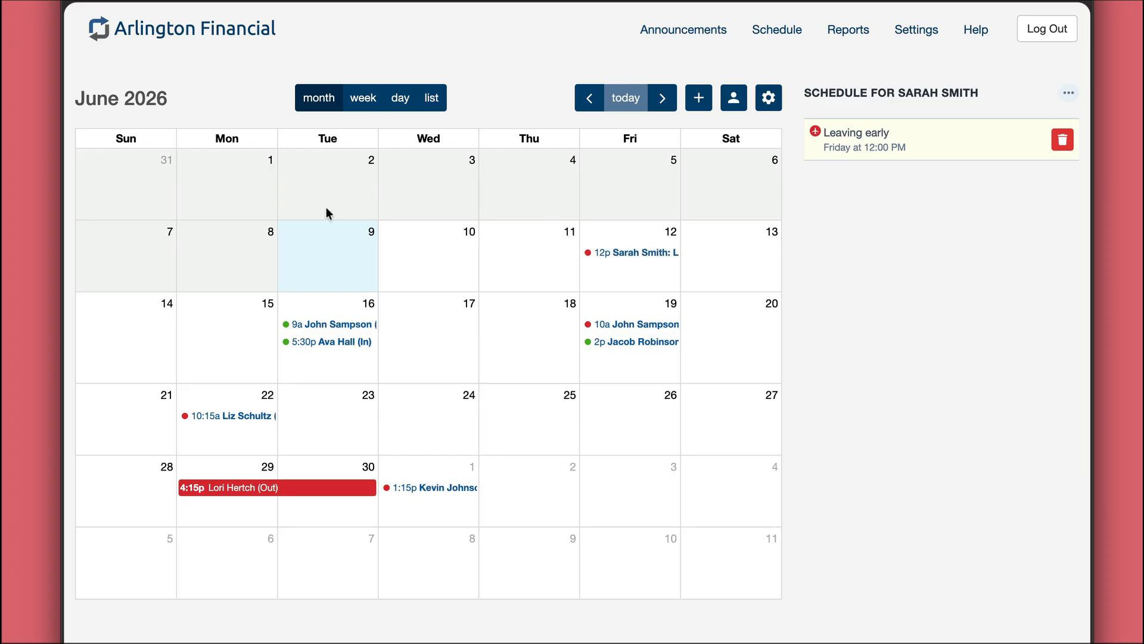
{"action": "left_click", "coordinate": [362, 99]}
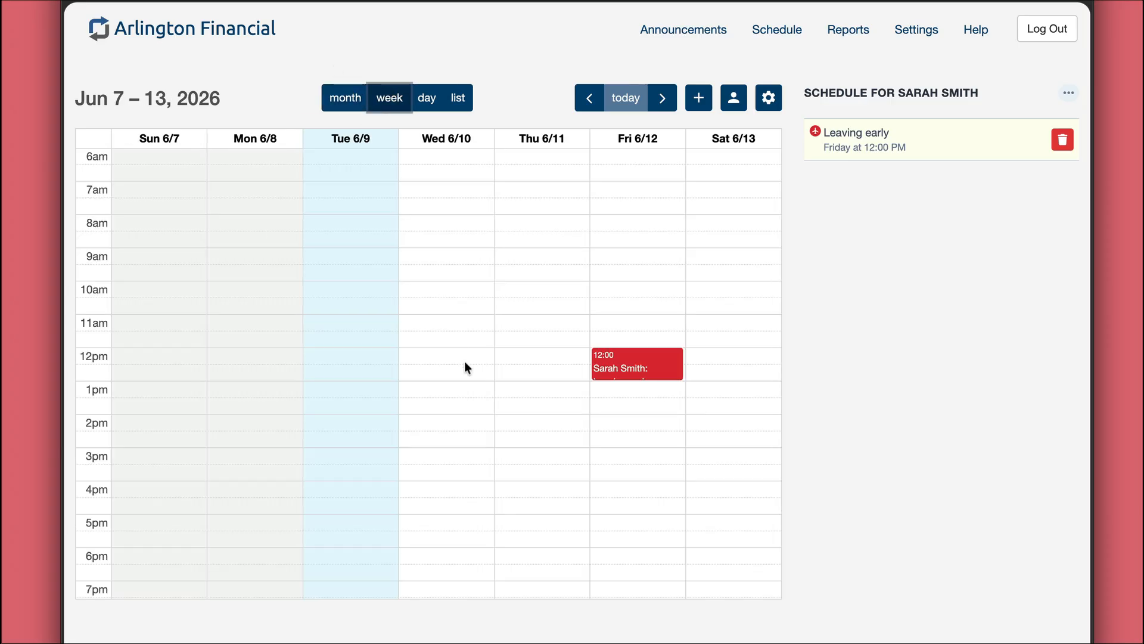
{"action": "left_click", "coordinate": [427, 97]}
{"action": "left_click", "coordinate": [661, 101]}
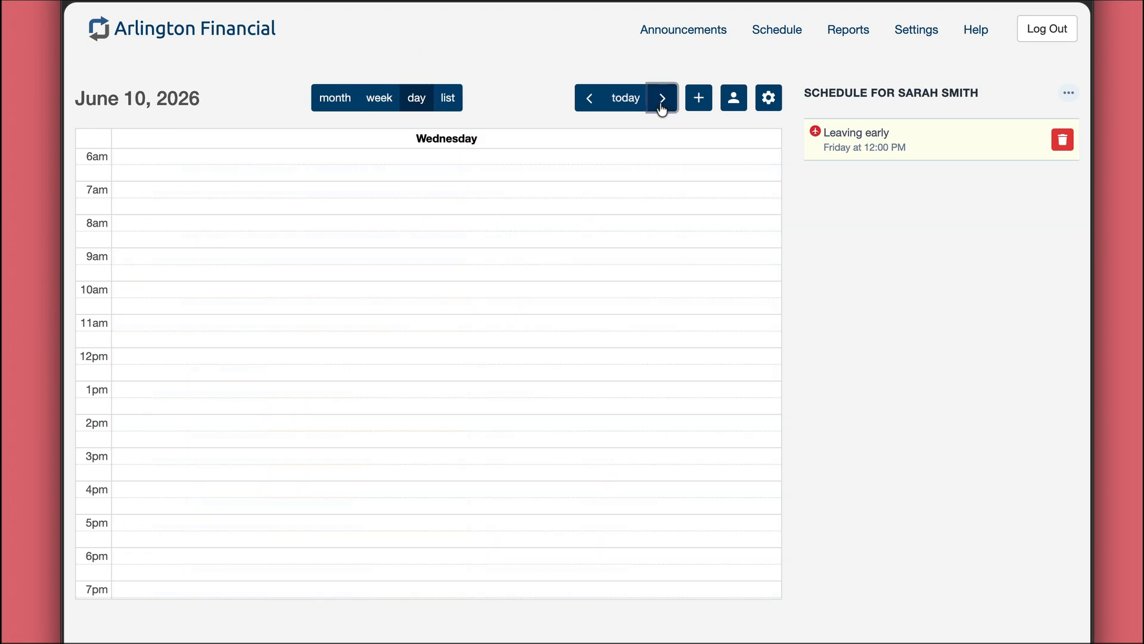
{"action": "left_click", "coordinate": [661, 102]}
{"action": "left_click", "coordinate": [661, 102]}
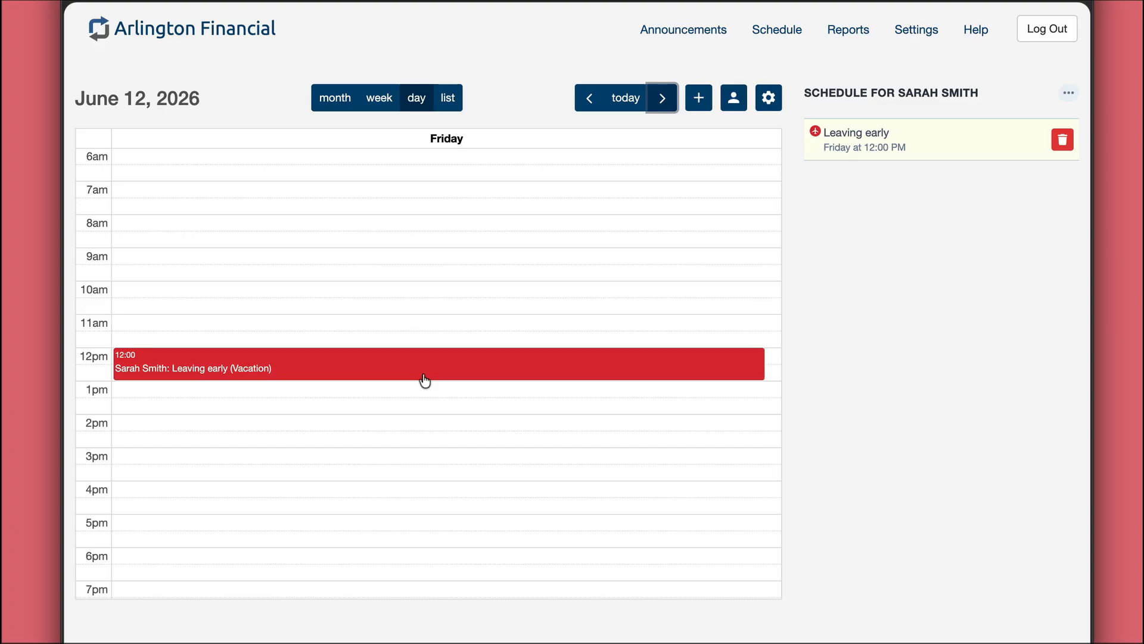
View the schedule as a list for June 14–20, 2026, and return to the month view
{"action": "left_click", "coordinate": [455, 101]}
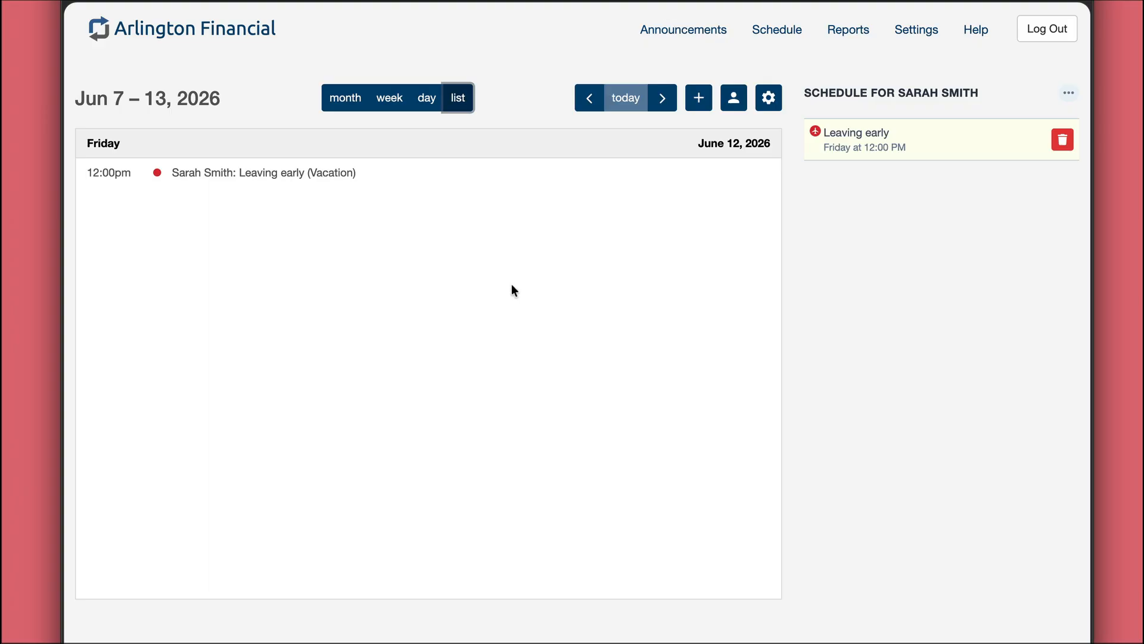
{"action": "left_click", "coordinate": [660, 104]}
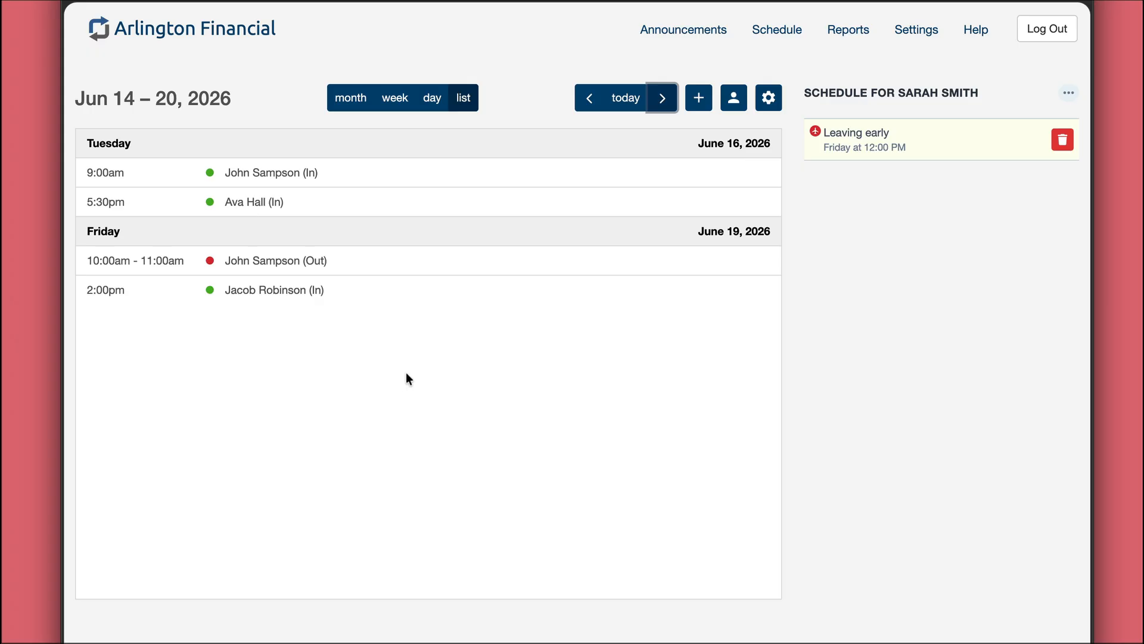
{"action": "left_click", "coordinate": [352, 106]}
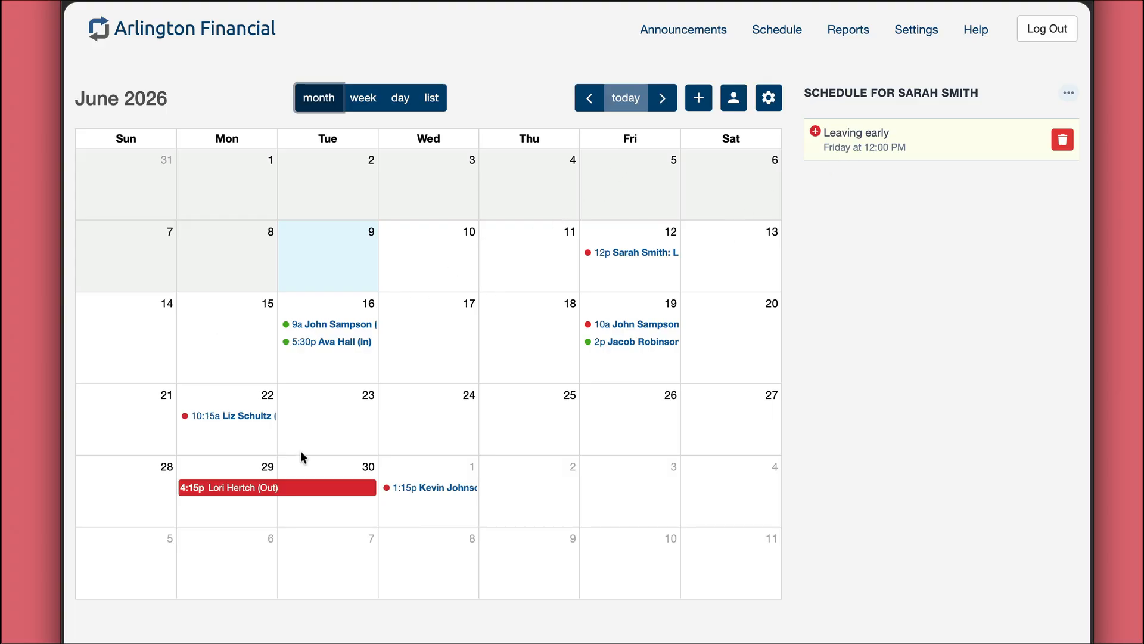
Start a new scheduled status on June 15, 2026 and set its start time to 10:00 AM
{"action": "left_click", "coordinate": [229, 335]}
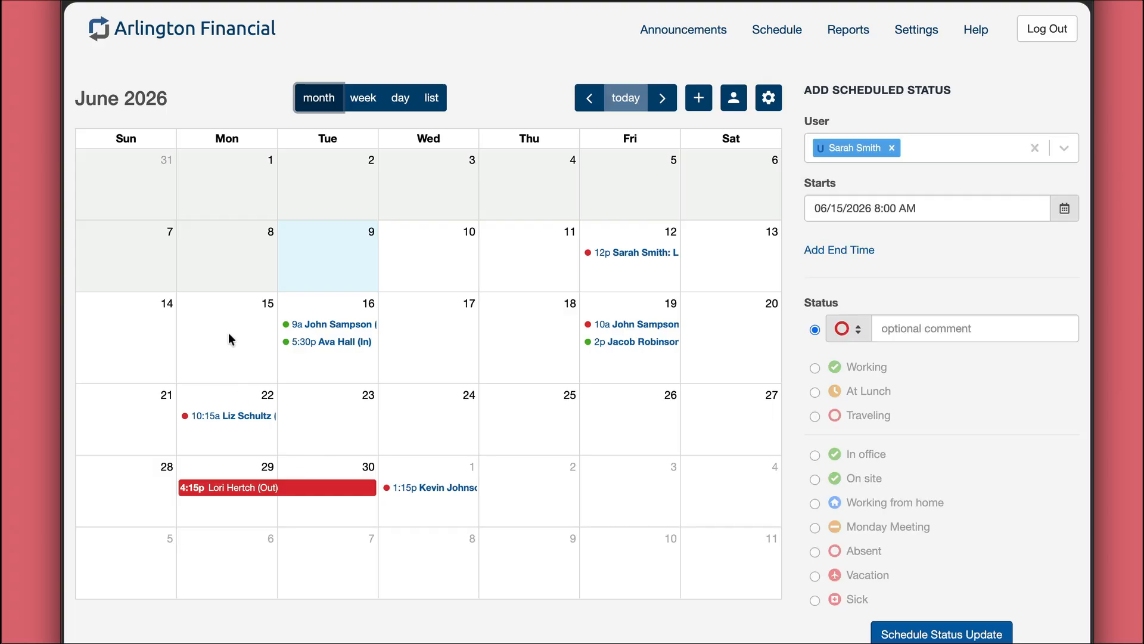
{"action": "left_click", "coordinate": [889, 212]}
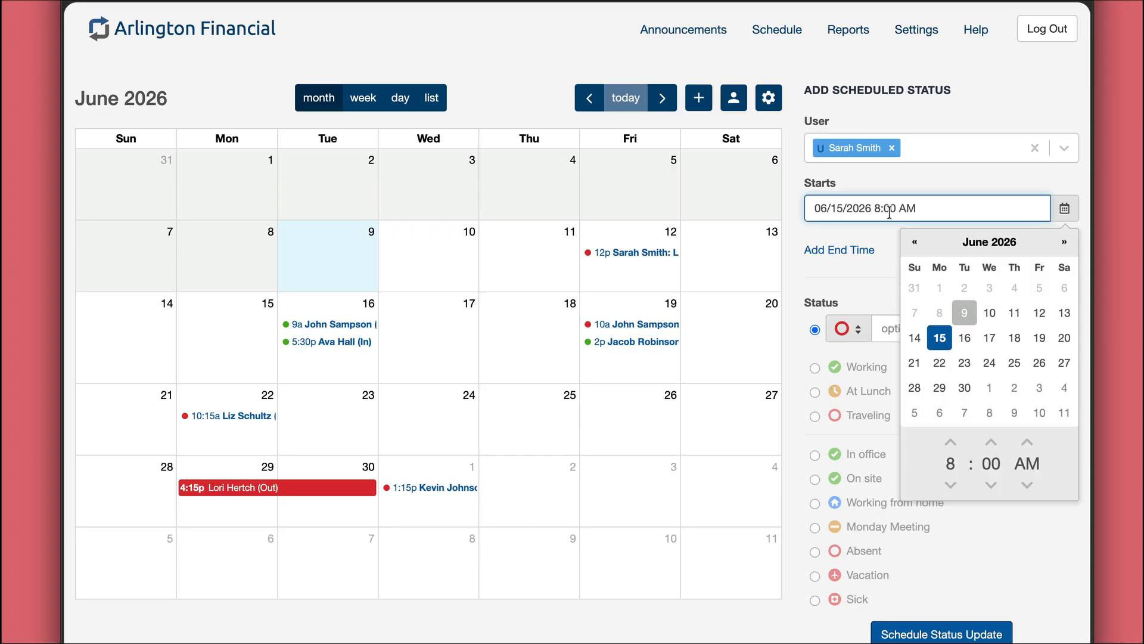
{"action": "left_click", "coordinate": [952, 444]}
{"action": "left_click", "coordinate": [952, 444]}
{"action": "left_click", "coordinate": [841, 274]}
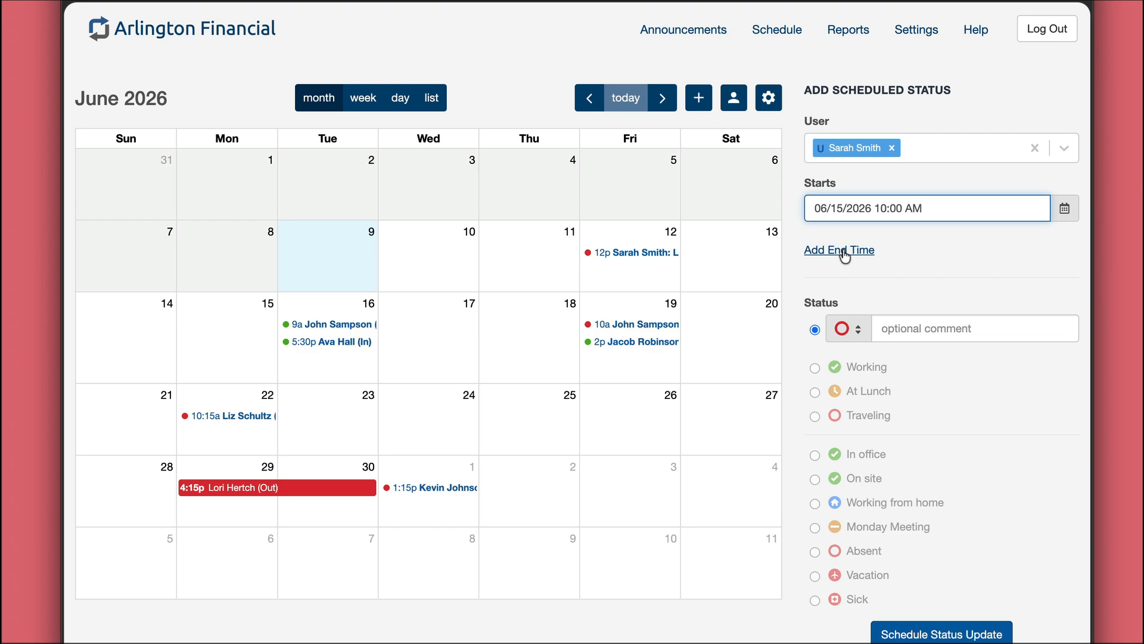
Add an end time of 11:30 AM on 06/15/2026 to the scheduled status
{"action": "left_click", "coordinate": [845, 253]}
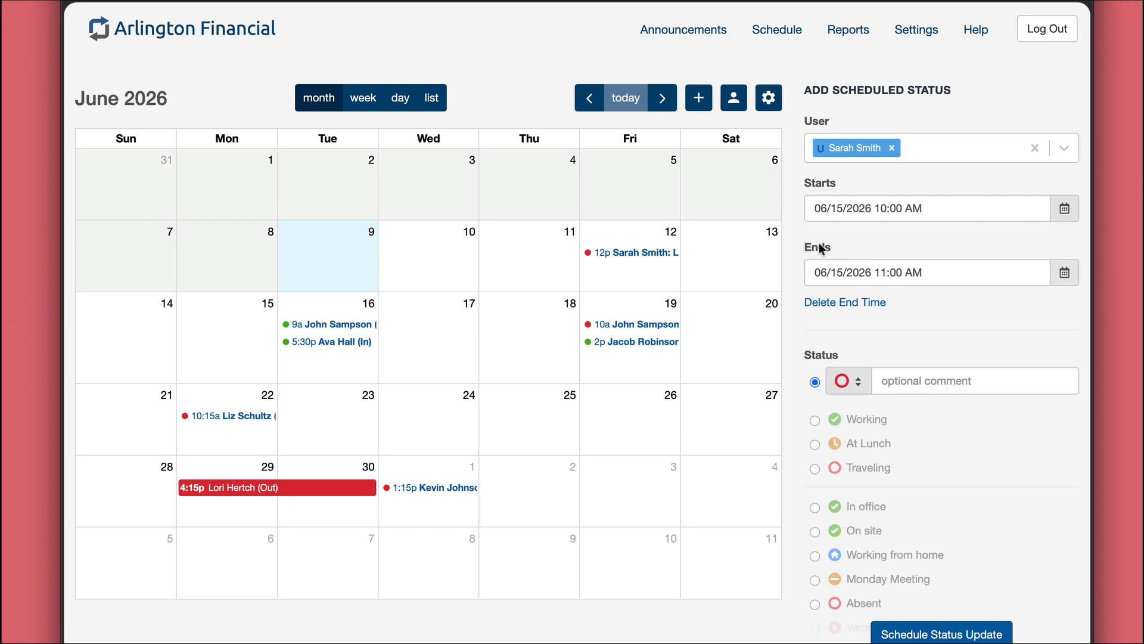
{"action": "left_click", "coordinate": [866, 273]}
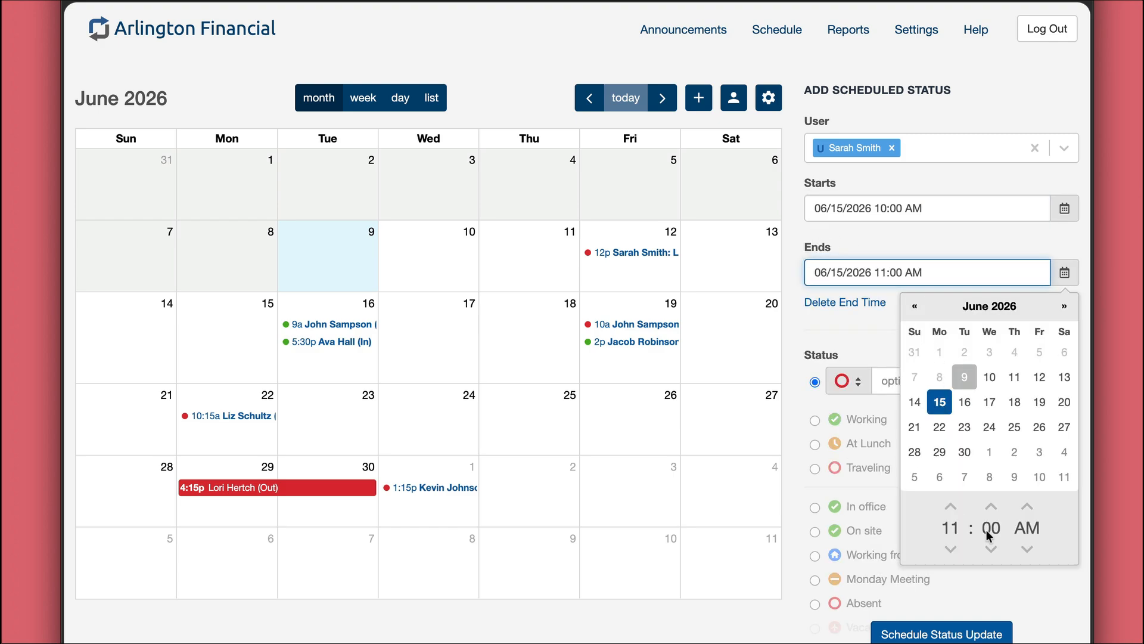
{"action": "left_click", "coordinate": [991, 505]}
{"action": "left_click", "coordinate": [991, 506]}
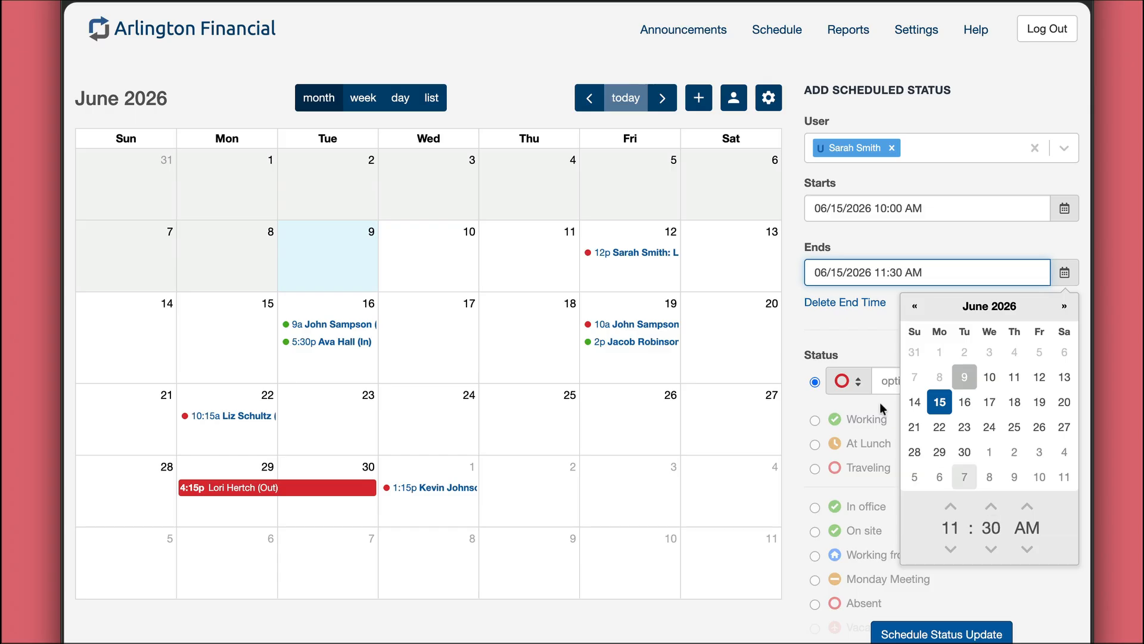
{"action": "left_click", "coordinate": [847, 335]}
Choose the Monday Meeting favorite as the status and schedule the update
{"action": "scroll", "coordinate": [893, 367], "scroll_direction": "down", "scroll_amount": 2}
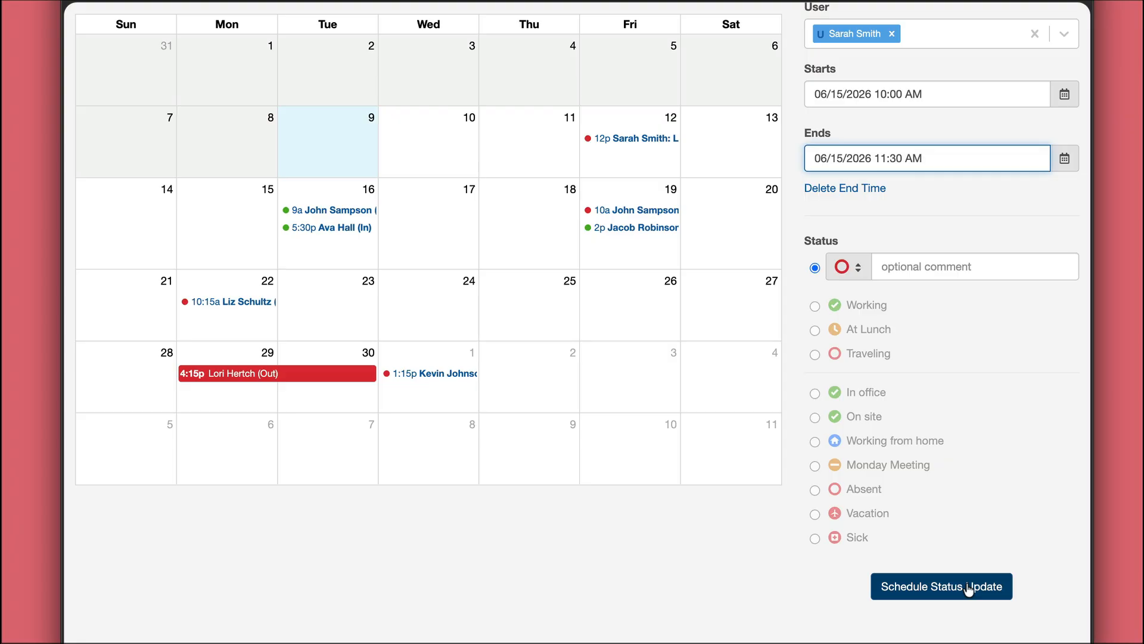
{"action": "left_click", "coordinate": [870, 463]}
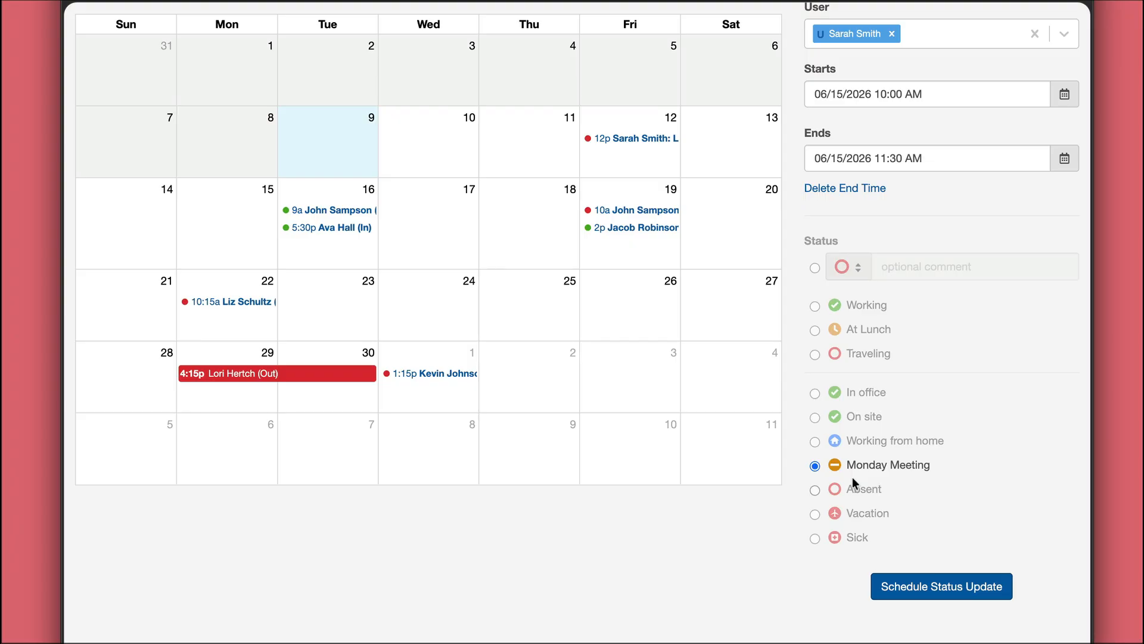
{"action": "scroll", "coordinate": [852, 477], "scroll_direction": "up", "scroll_amount": 2}
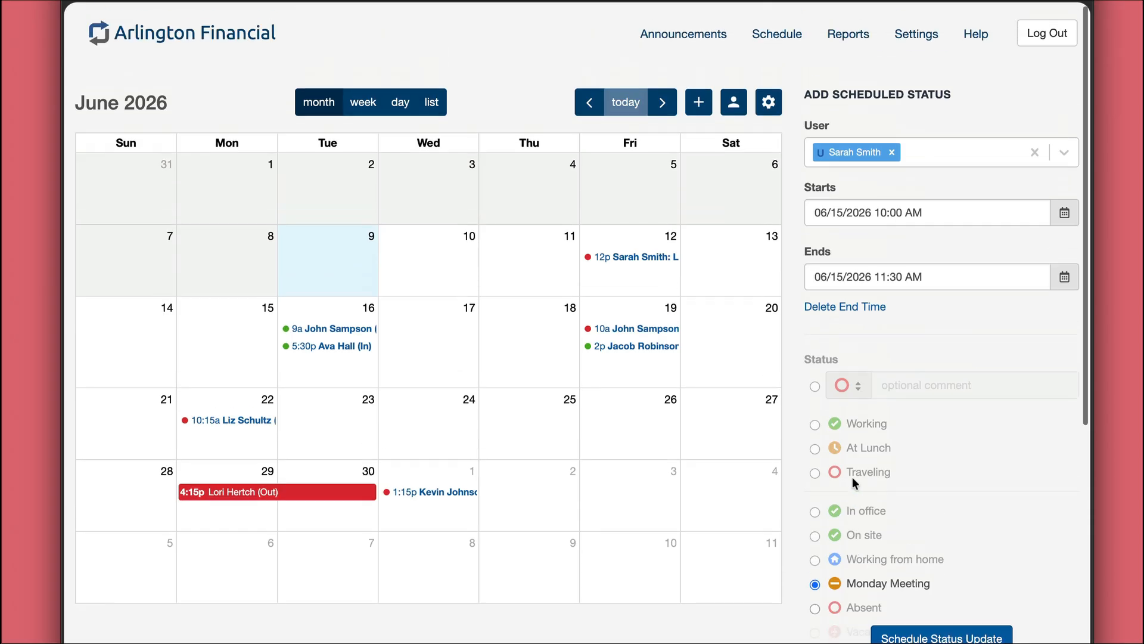
{"action": "left_click", "coordinate": [927, 634]}
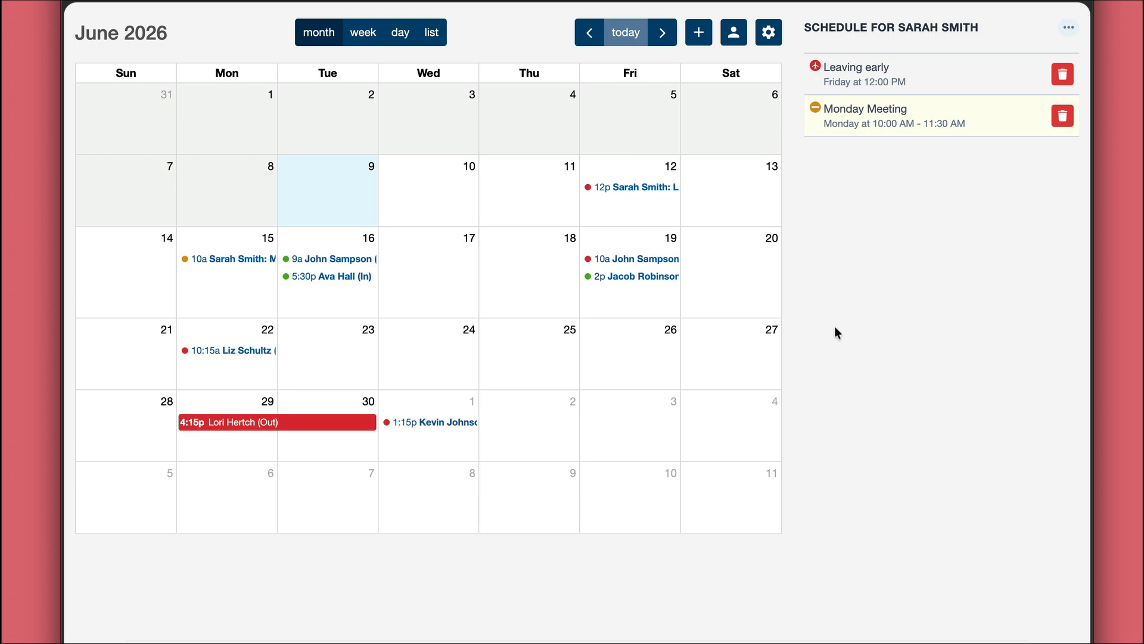
{"action": "scroll", "coordinate": [834, 327], "scroll_direction": "up", "scroll_amount": 1}
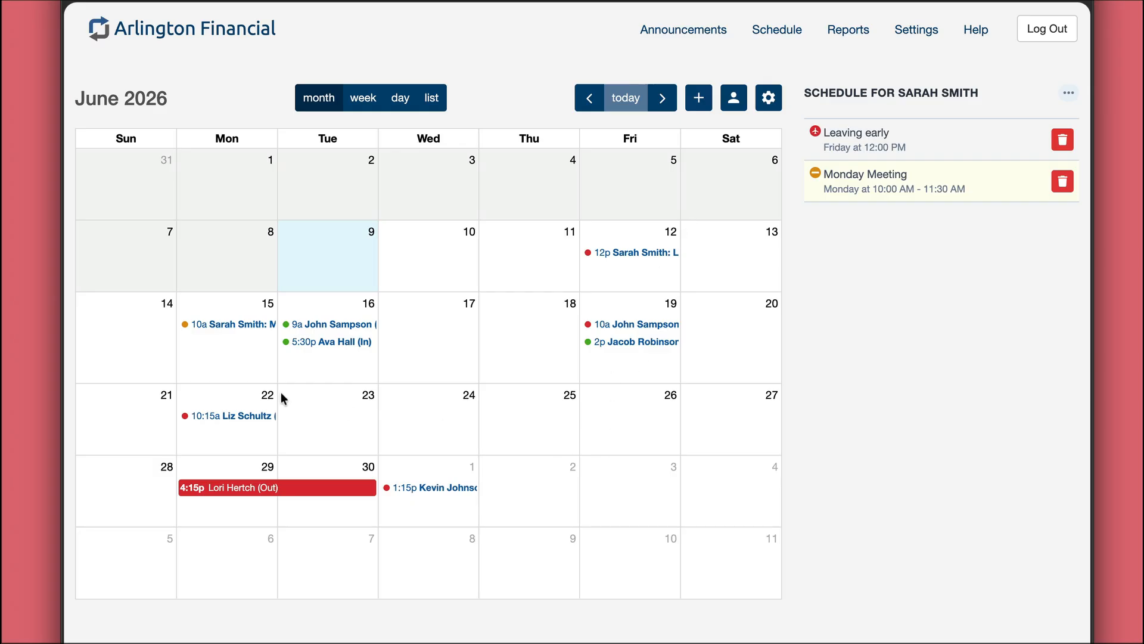
Start a new scheduled status and replace the preselected user with the employee who has the July 1 calendar entry
{"action": "left_click", "coordinate": [699, 99]}
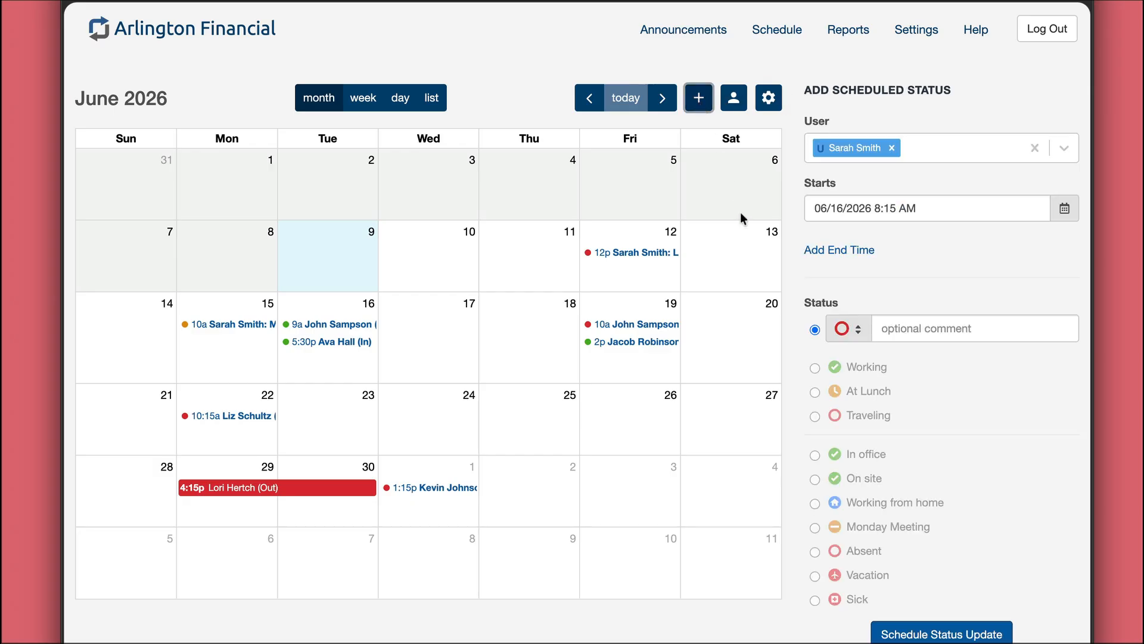
{"action": "left_click", "coordinate": [891, 148]}
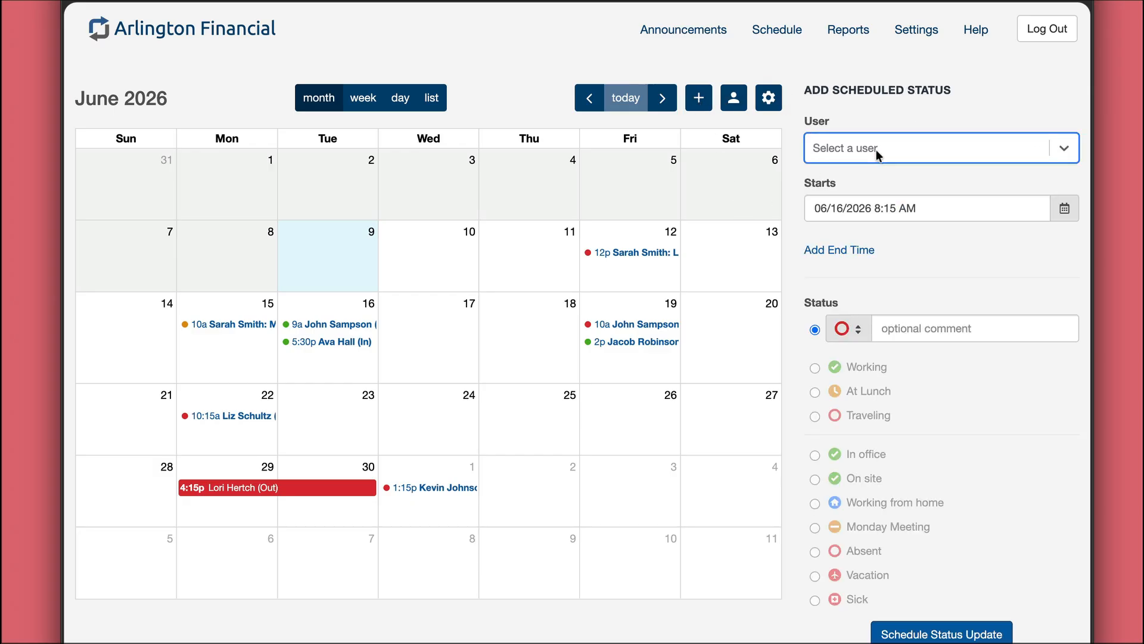
{"action": "type", "text": "ke"}
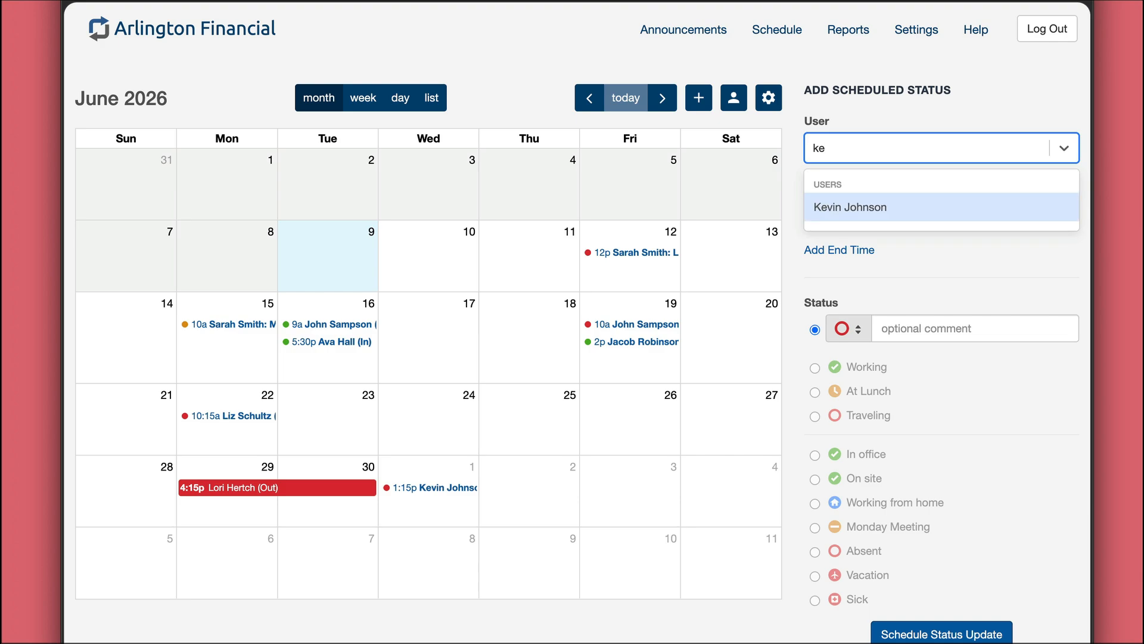
{"action": "key", "text": "Return"}
Set the scheduled status to start on 06/22/2026 at 8:00 AM
{"action": "left_click", "coordinate": [865, 213]}
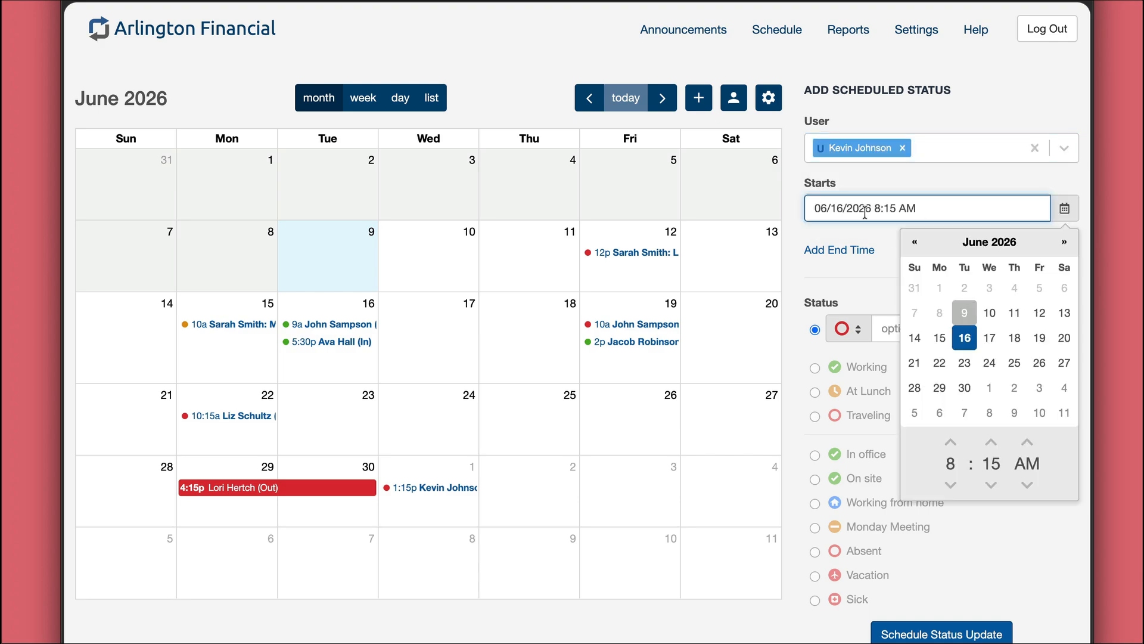
{"action": "left_click", "coordinate": [940, 364]}
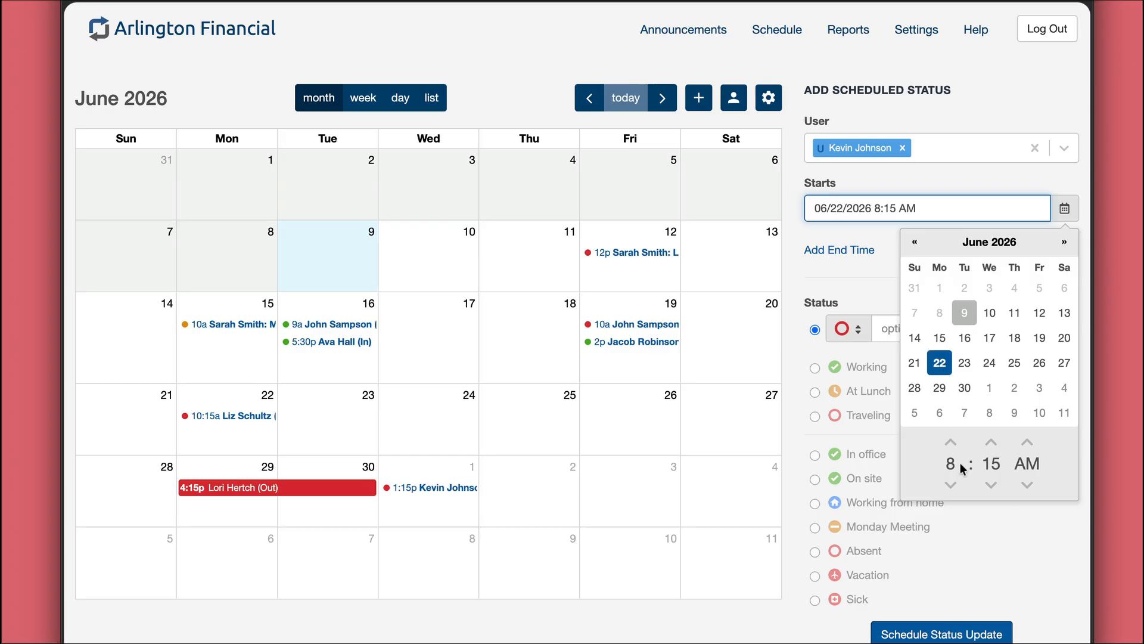
{"action": "left_click", "coordinate": [991, 484]}
{"action": "left_click", "coordinate": [857, 285]}
Add an end time of 5:00 PM on 06/26/2026 to the scheduled status
{"action": "left_click", "coordinate": [846, 255]}
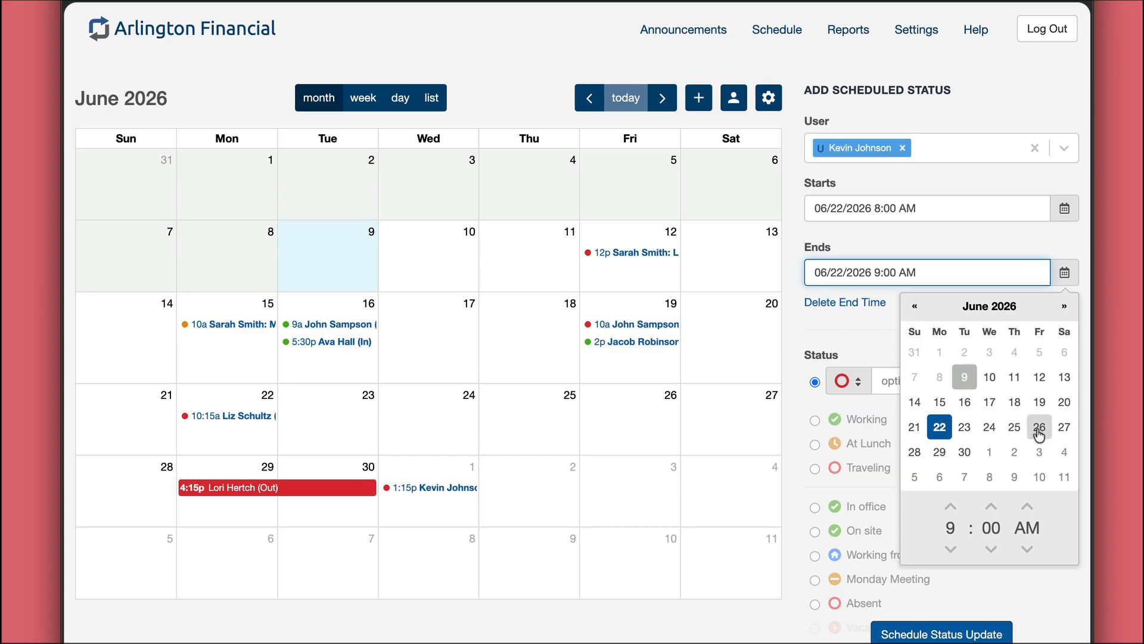
{"action": "left_click", "coordinate": [1040, 429]}
{"action": "left_click", "coordinate": [948, 508]}
{"action": "left_click", "coordinate": [948, 507]}
{"action": "left_click", "coordinate": [947, 508]}
{"action": "left_click", "coordinate": [949, 507]}
{"action": "left_click", "coordinate": [949, 507]}
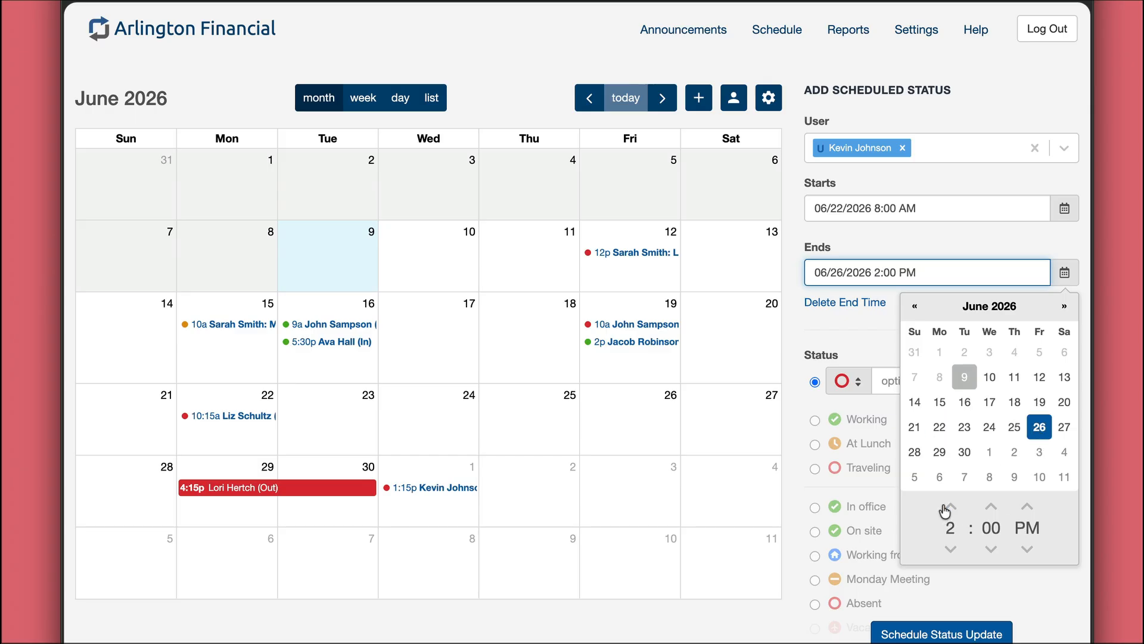
{"action": "left_click", "coordinate": [950, 507]}
{"action": "left_click", "coordinate": [949, 507]}
{"action": "left_click", "coordinate": [950, 508]}
{"action": "left_click", "coordinate": [850, 327]}
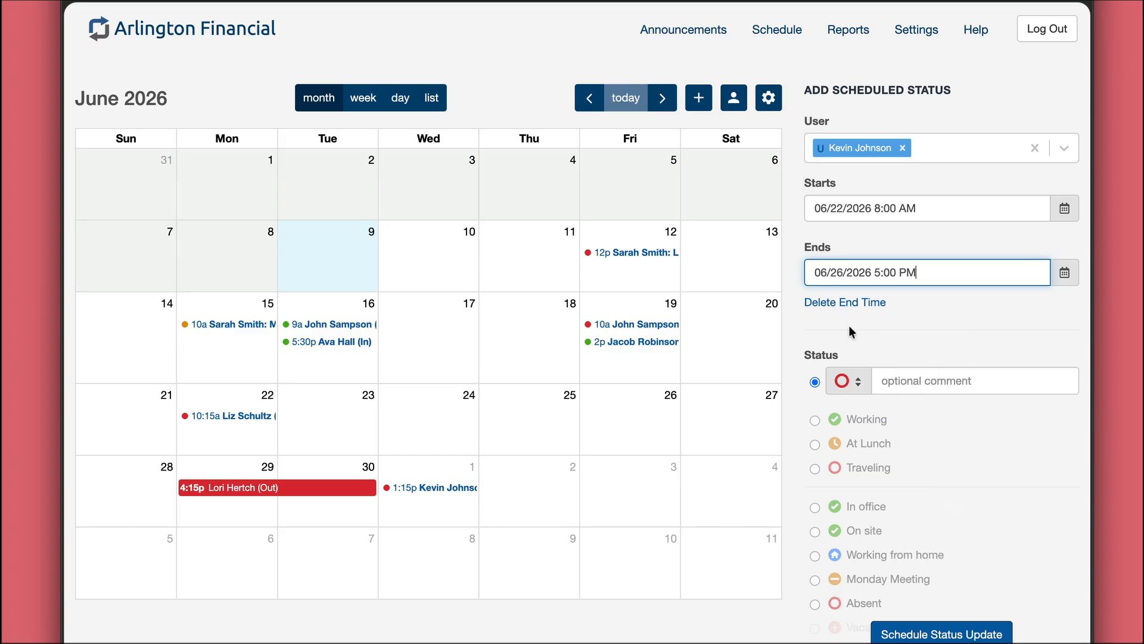
Choose the Vacation favorite as the status and schedule the update
{"action": "scroll", "coordinate": [864, 378], "scroll_direction": "down", "scroll_amount": 2}
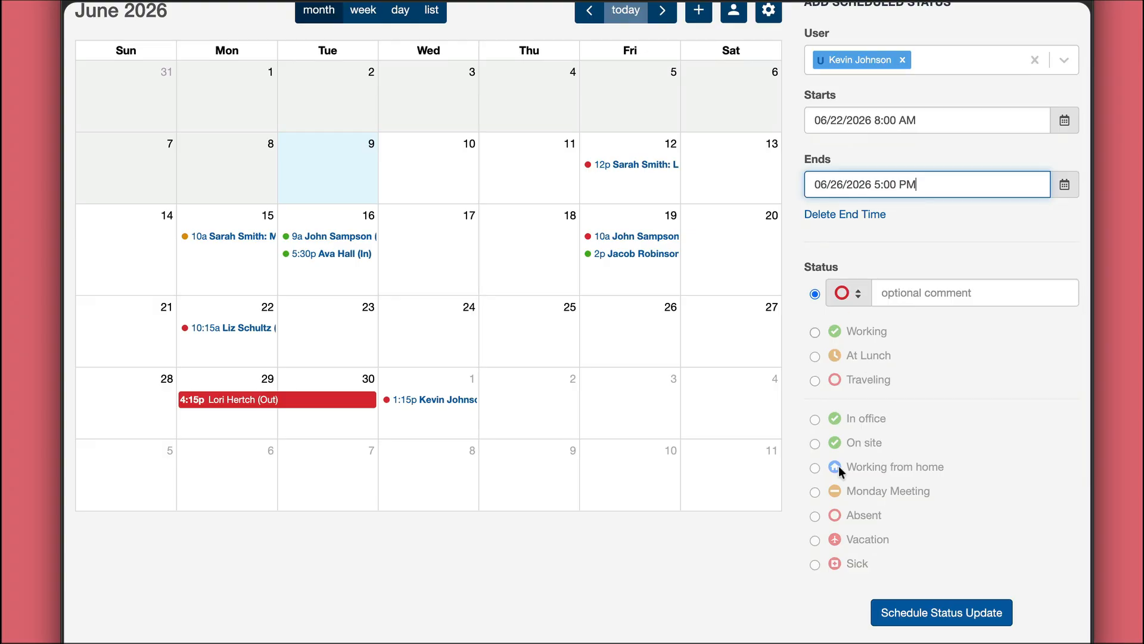
{"action": "left_click", "coordinate": [850, 536]}
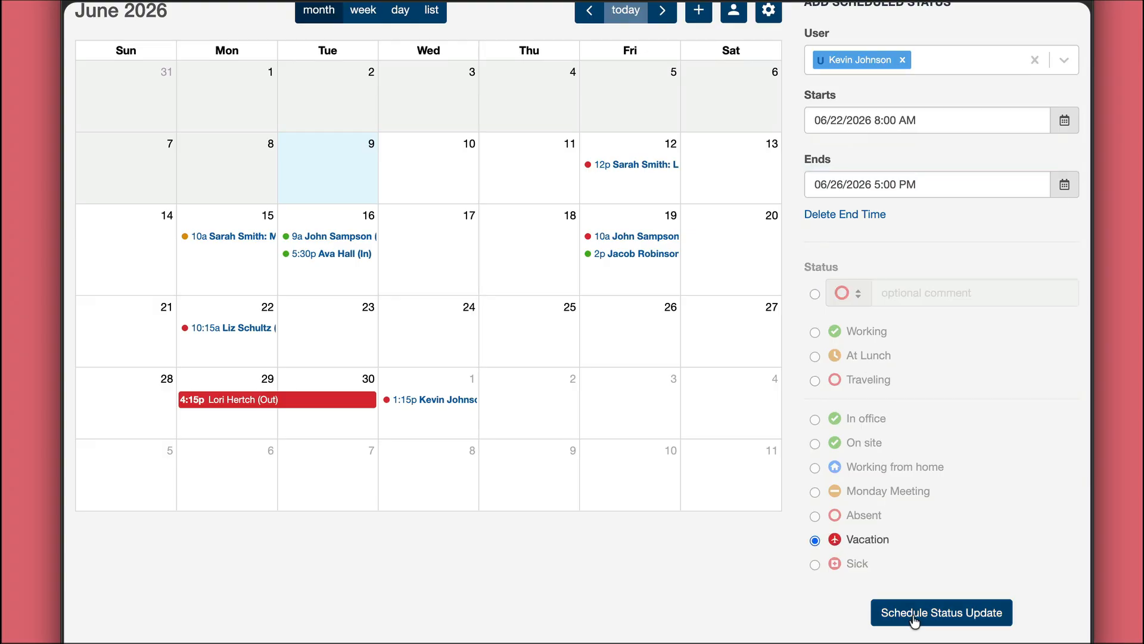
{"action": "left_click", "coordinate": [880, 613]}
{"action": "scroll", "coordinate": [913, 597], "scroll_direction": "up", "scroll_amount": 3}
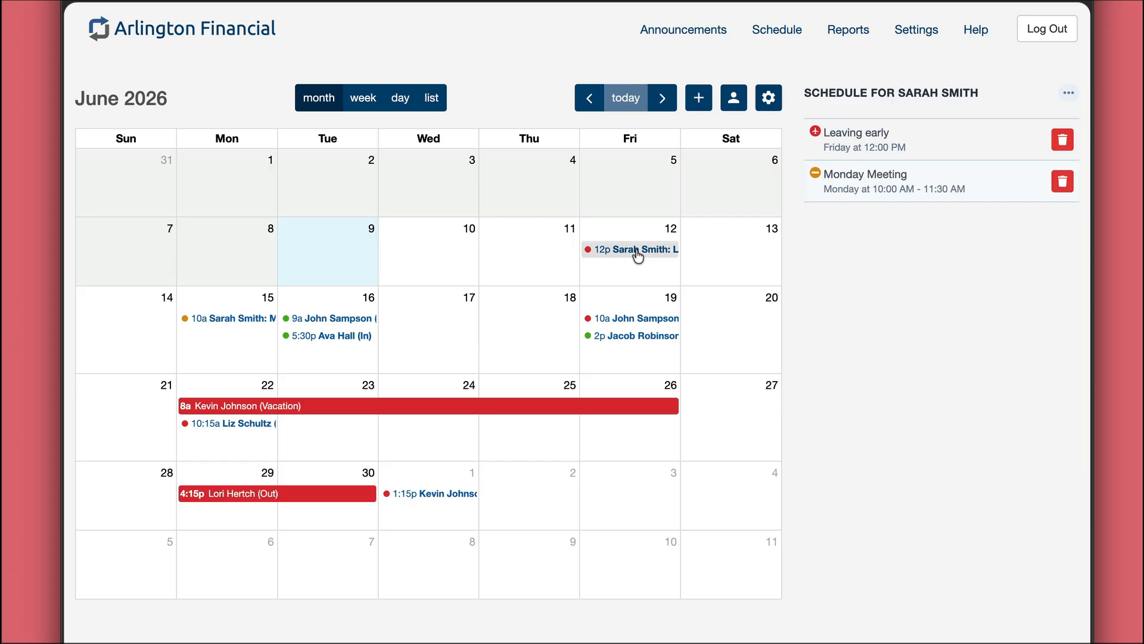
Open the June 22–26 Vacation entry on the calendar and view that user's full schedule
{"action": "left_click", "coordinate": [301, 407]}
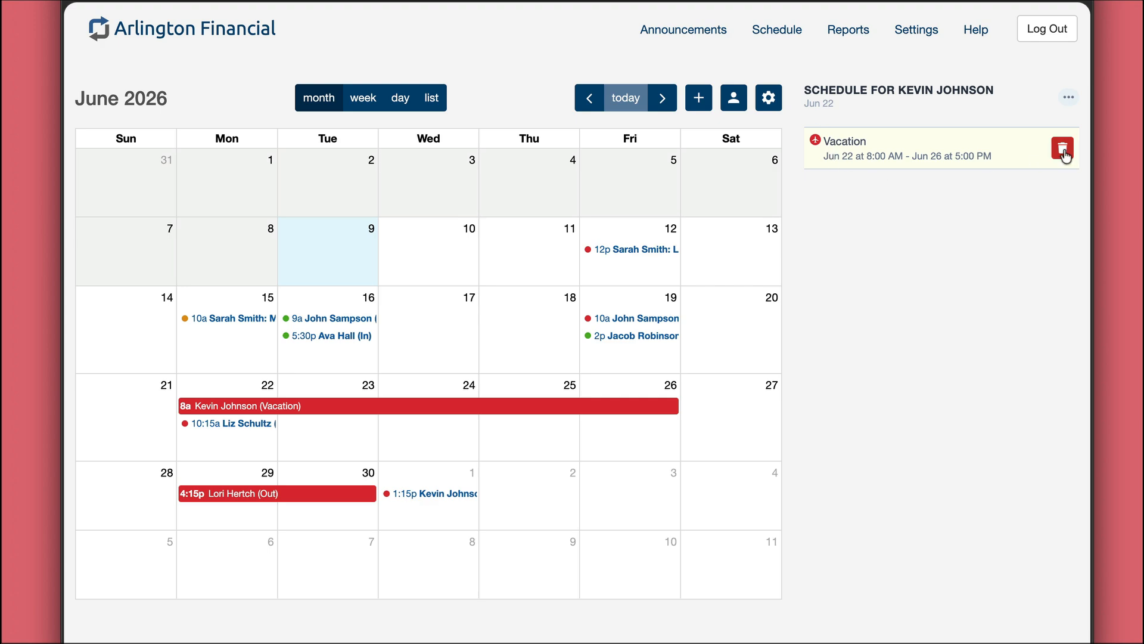
{"action": "left_click", "coordinate": [1068, 98]}
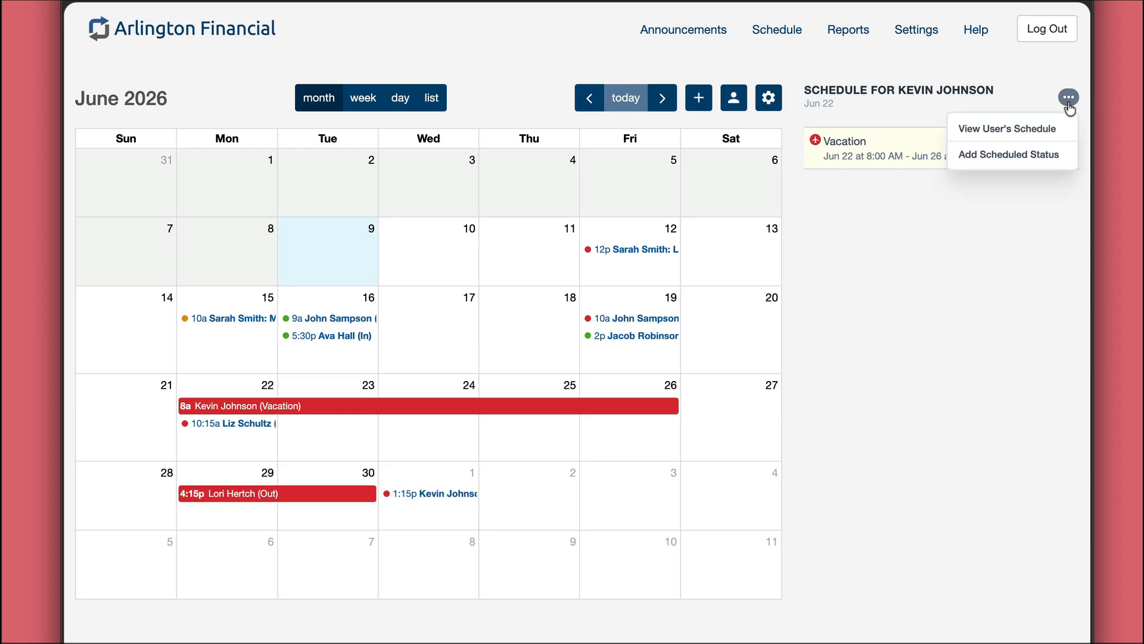
{"action": "left_click", "coordinate": [1033, 133]}
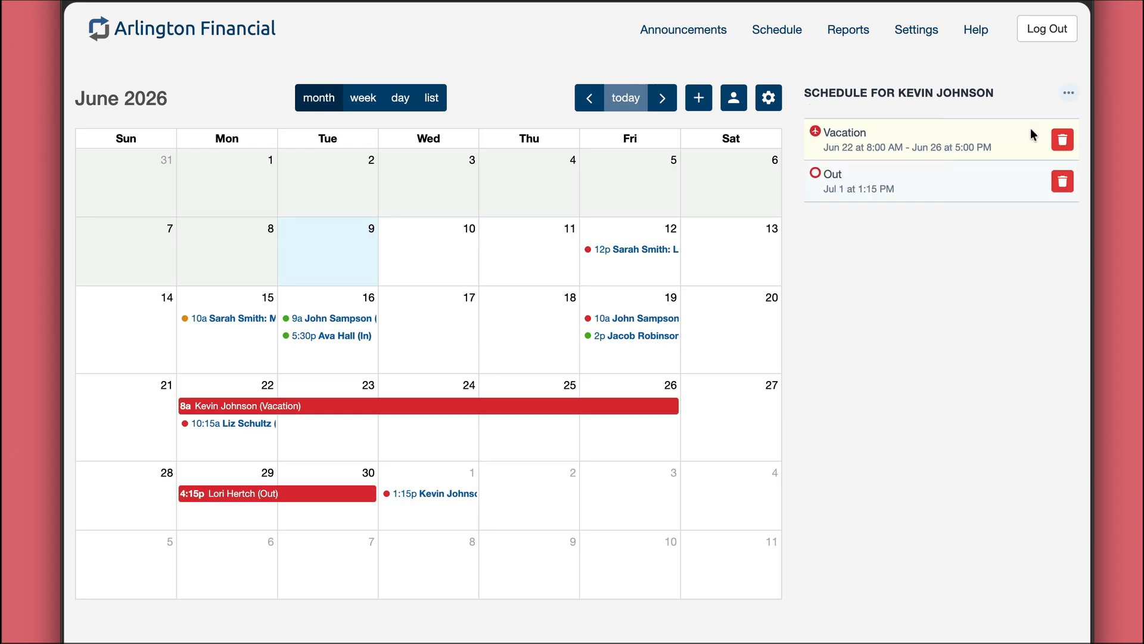